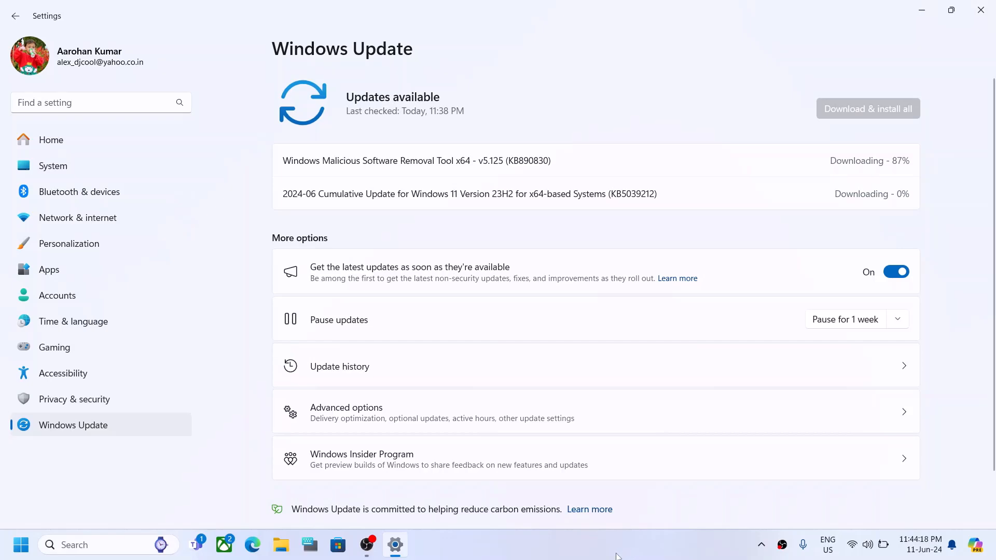
Step: Minimize the Windows Update settings window, with its two downloading updates, to show the desktop
left_click(617, 556)
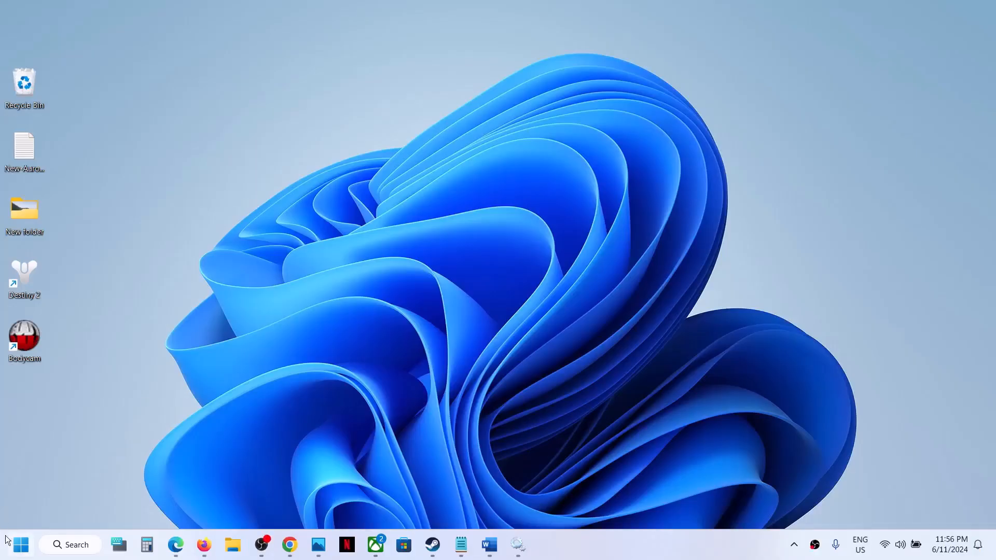
Step: Open Services from a Start search, set App Readiness to Automatic, and start it
left_click(18, 550)
type("service")
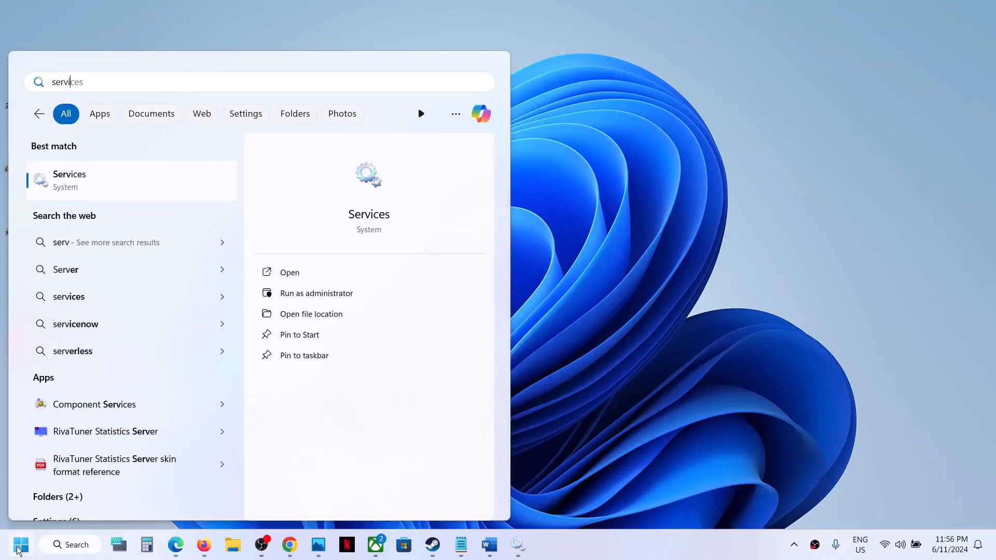
type("s")
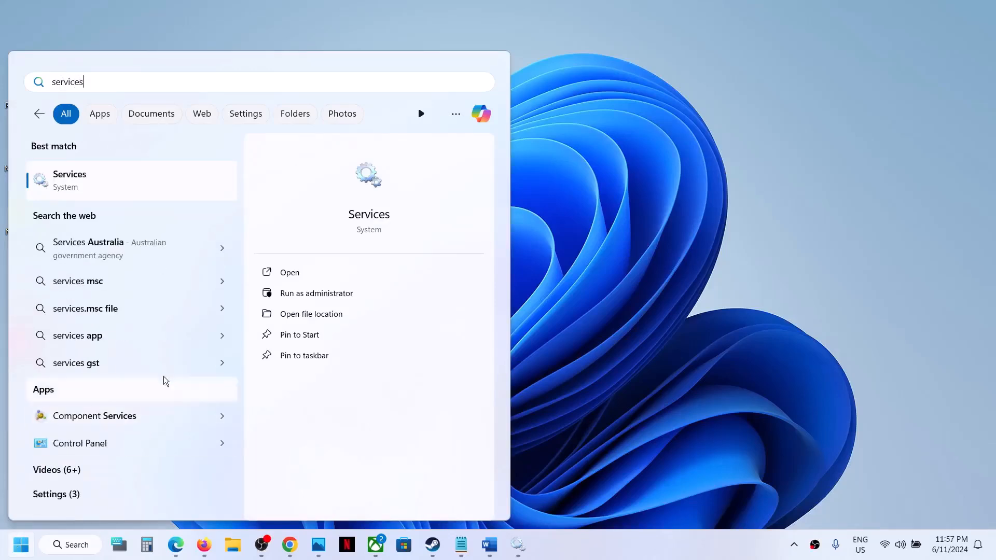
left_click(89, 184)
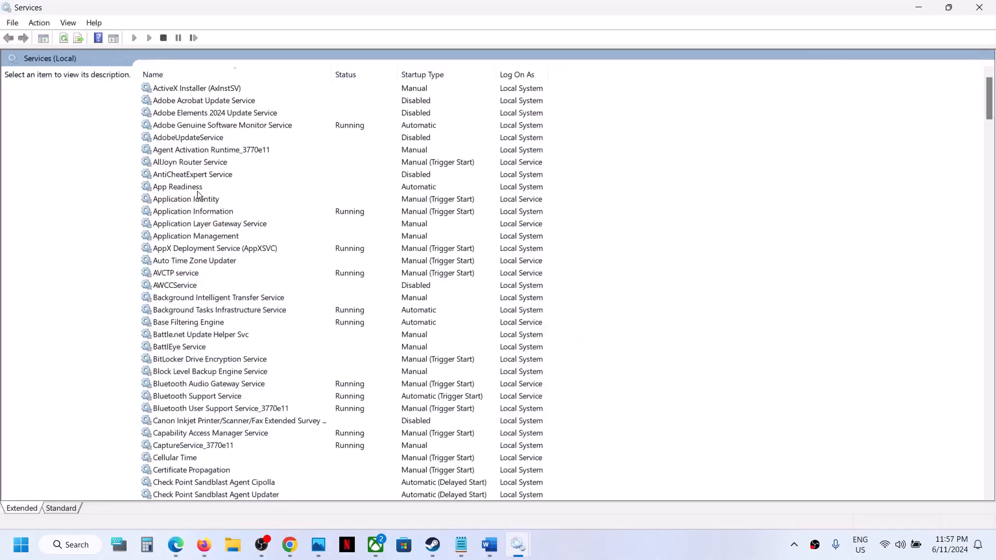
left_click(186, 188)
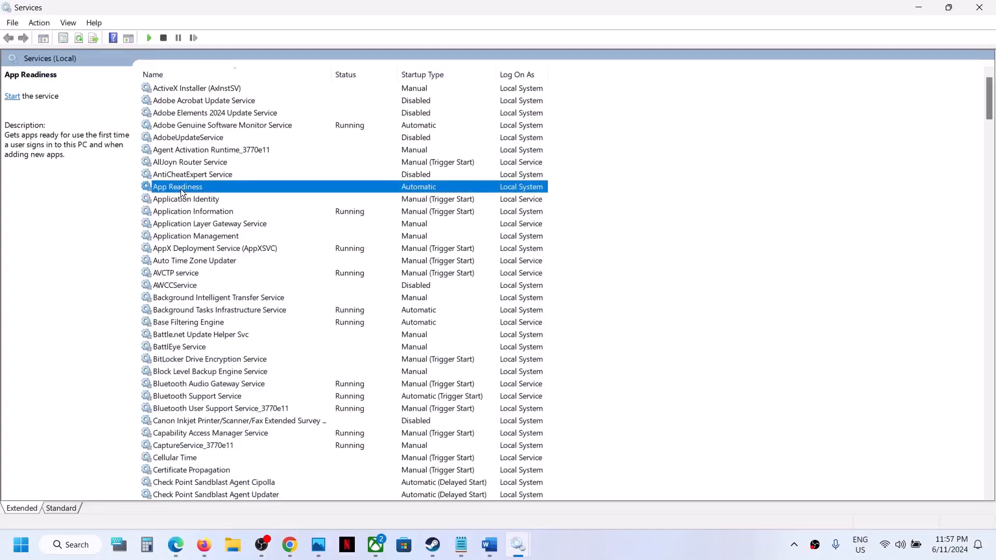
double_click(209, 187)
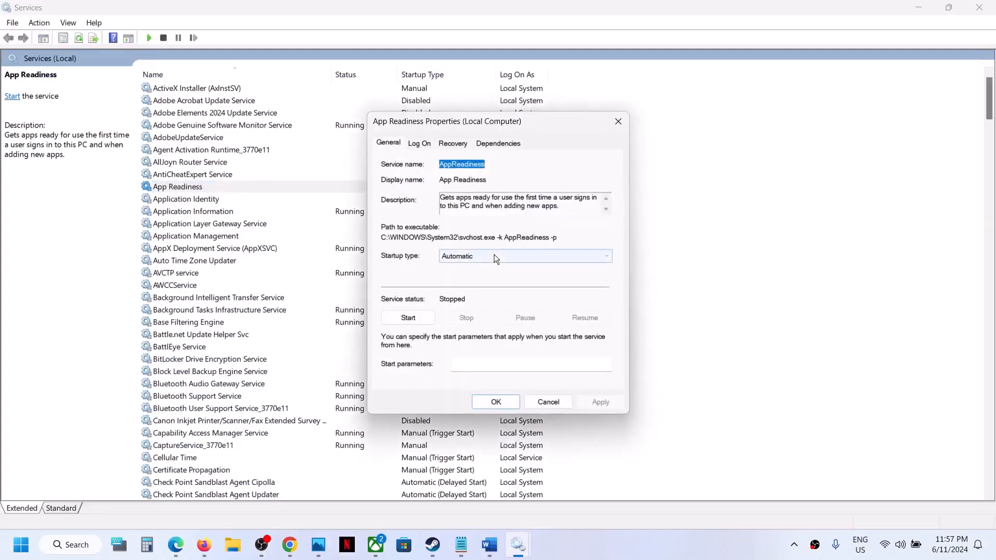
left_click(493, 256)
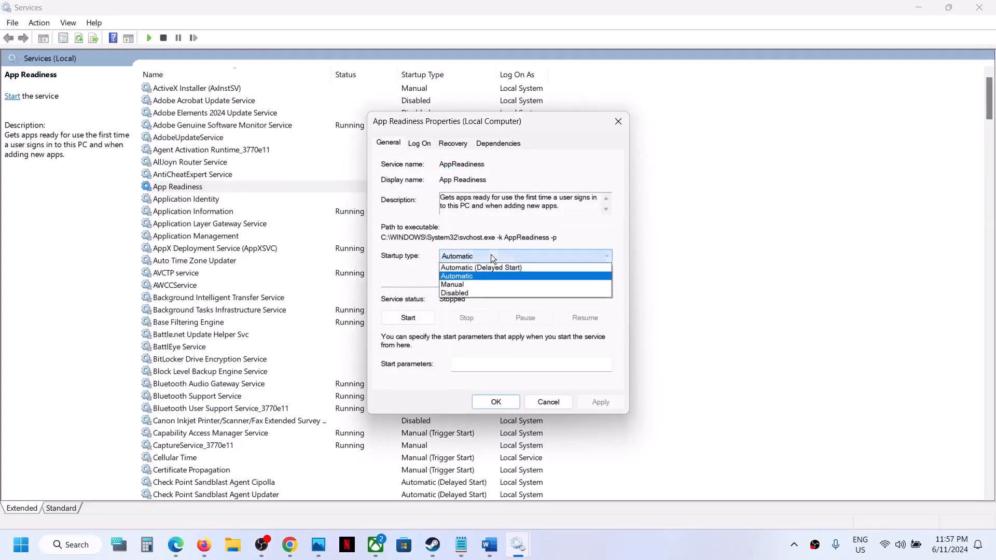
left_click(471, 275)
left_click(599, 401)
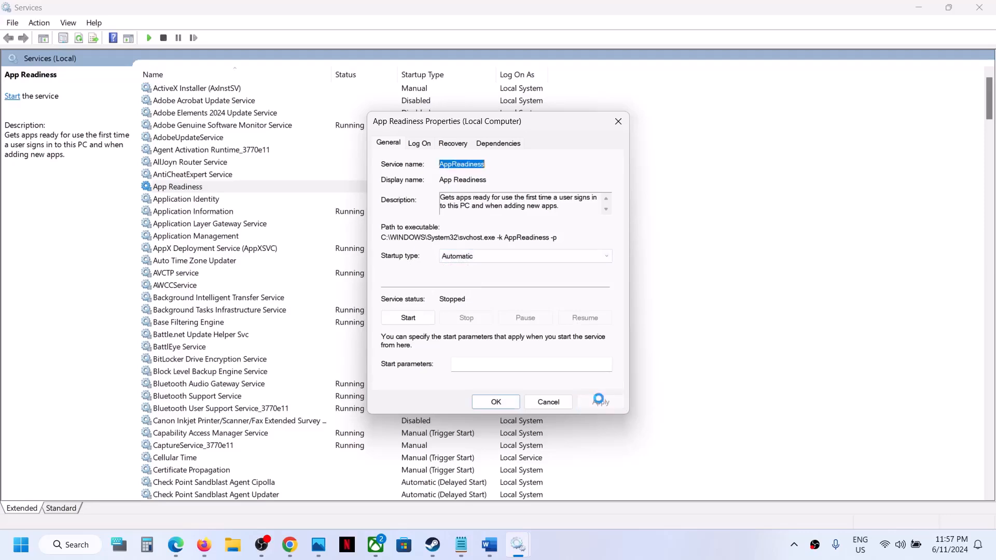
left_click(398, 315)
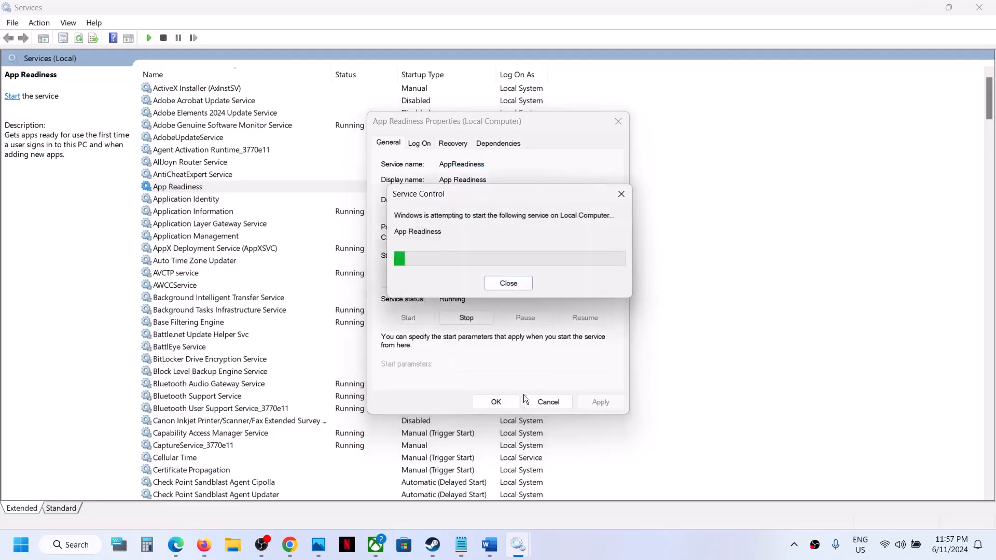
left_click(504, 402)
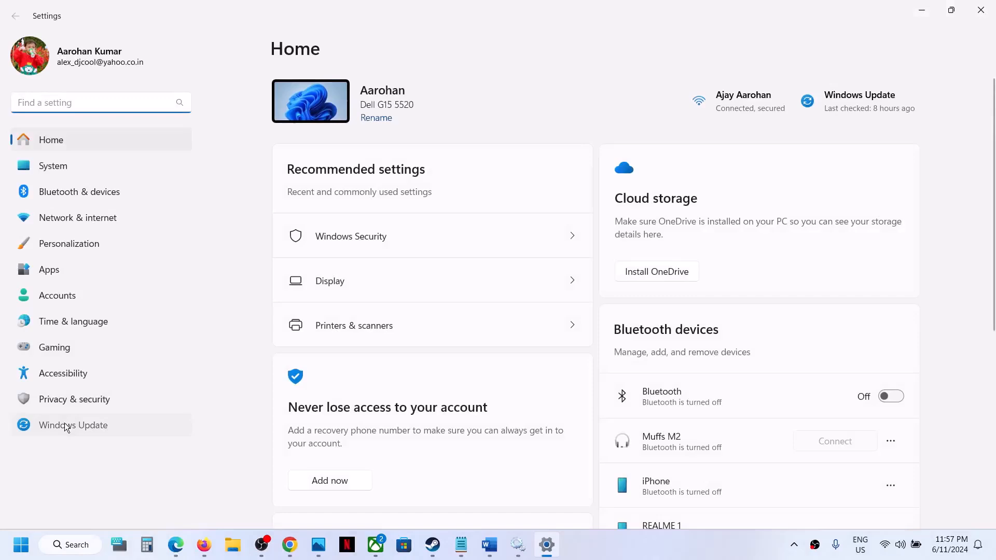
Step: Check Windows Update, which reports the PC is up to date, then return to the desktop
left_click(66, 423)
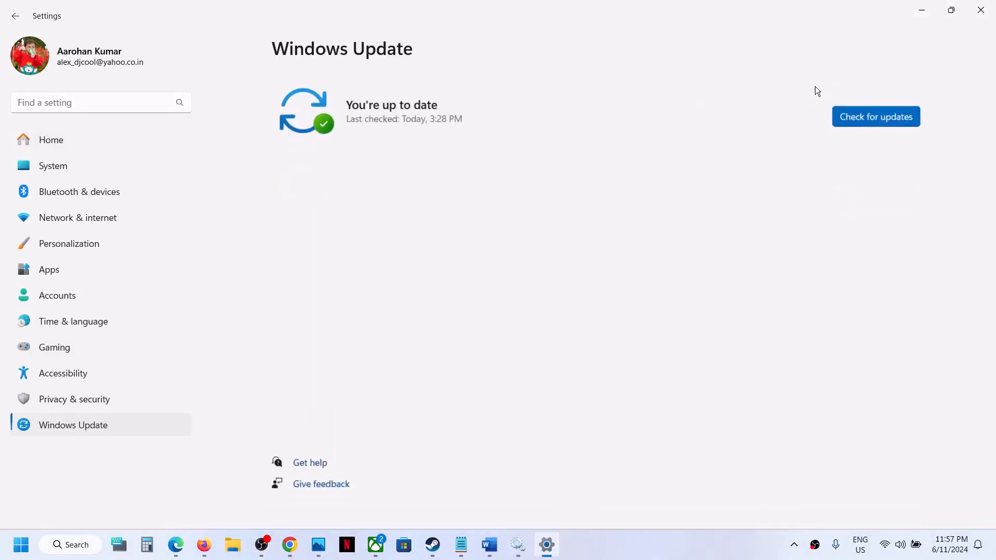
left_click(922, 12)
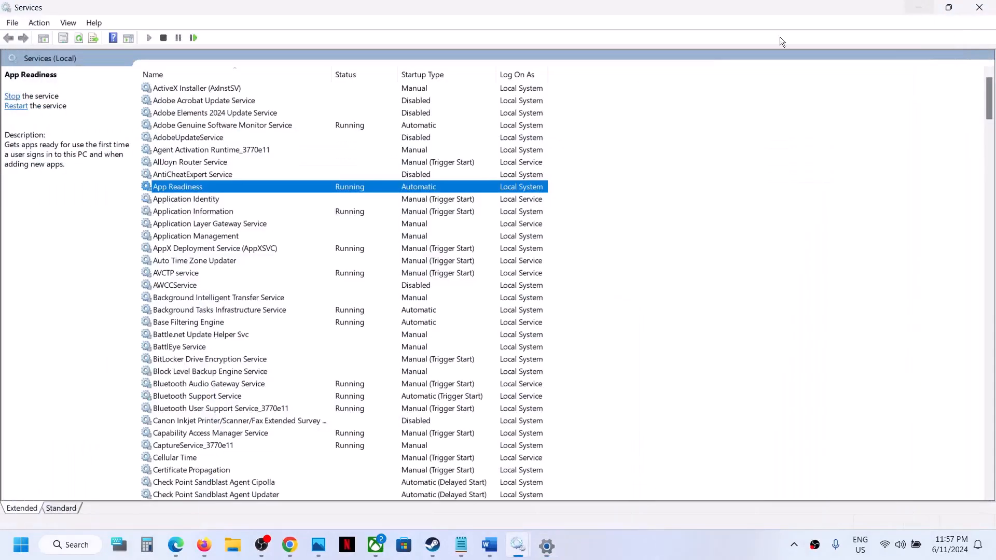
left_click(233, 545)
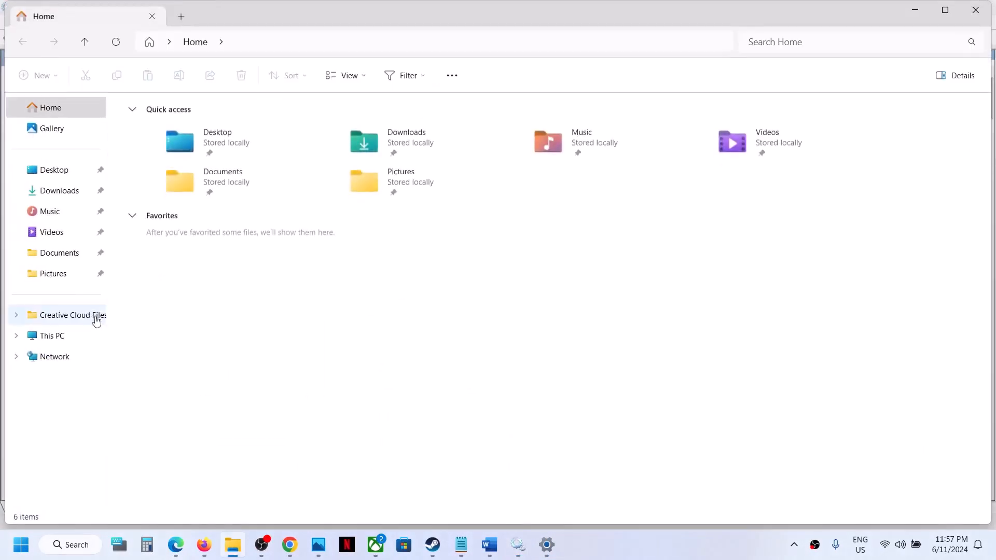
Step: Open the OS (C:) drive in File Explorer with hidden items shown
left_click(60, 336)
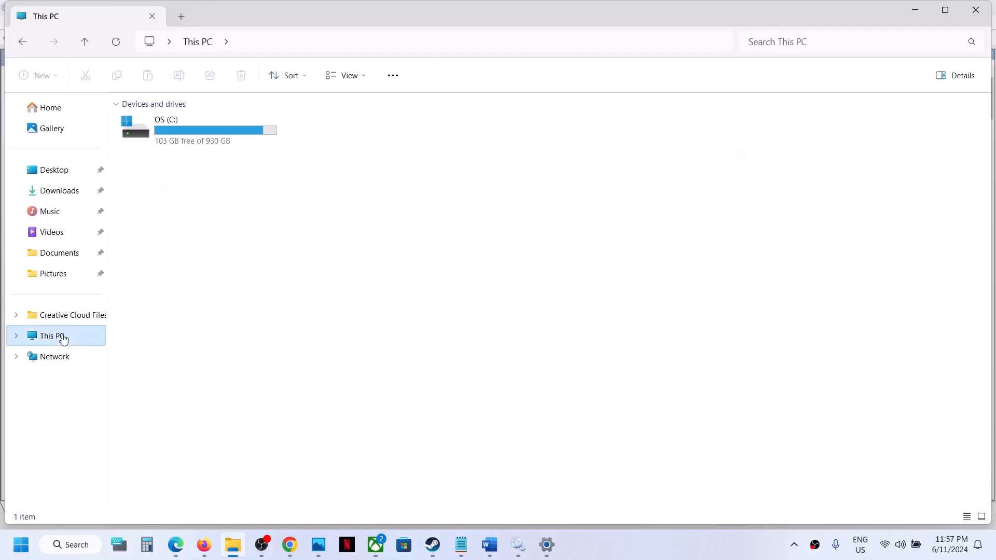
double_click(204, 128)
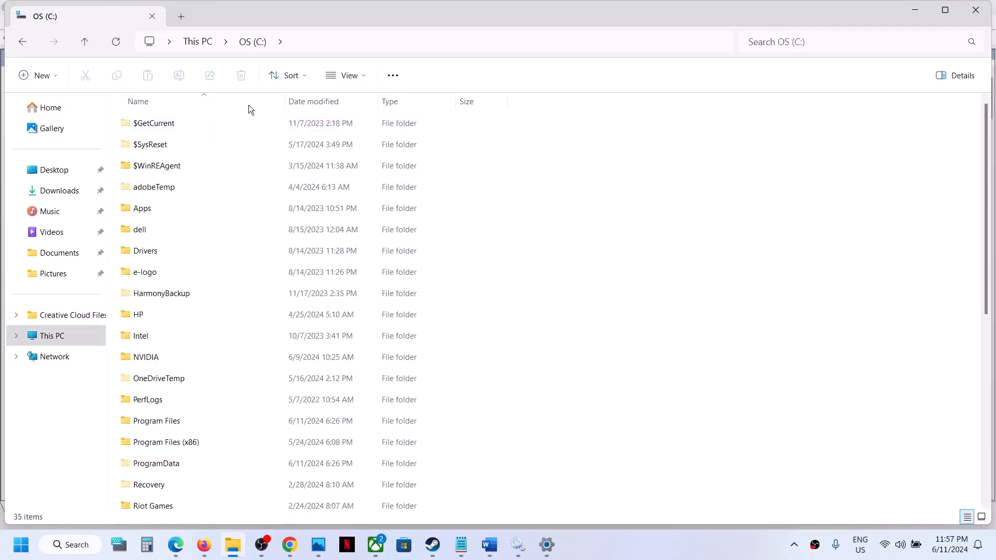
left_click(366, 77)
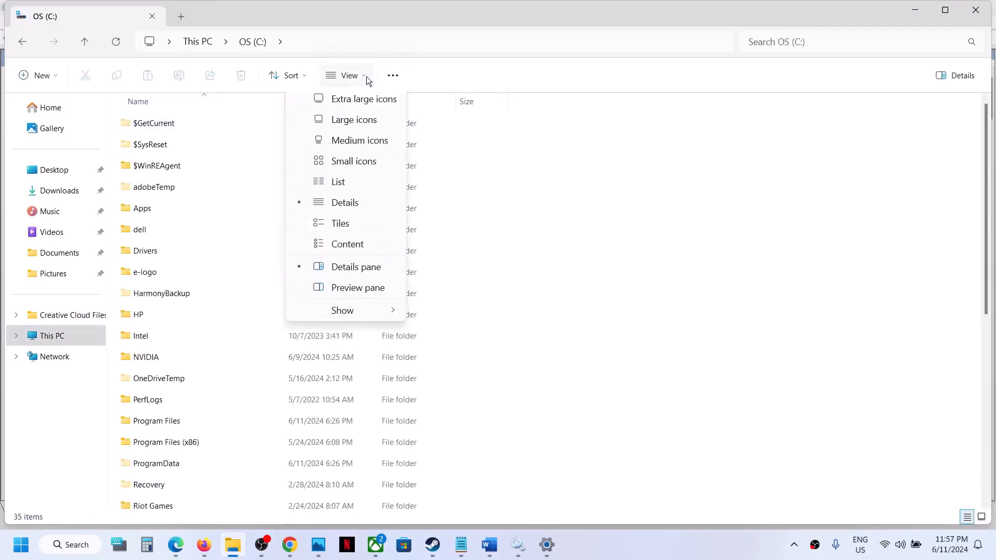
mouse_move(342, 314)
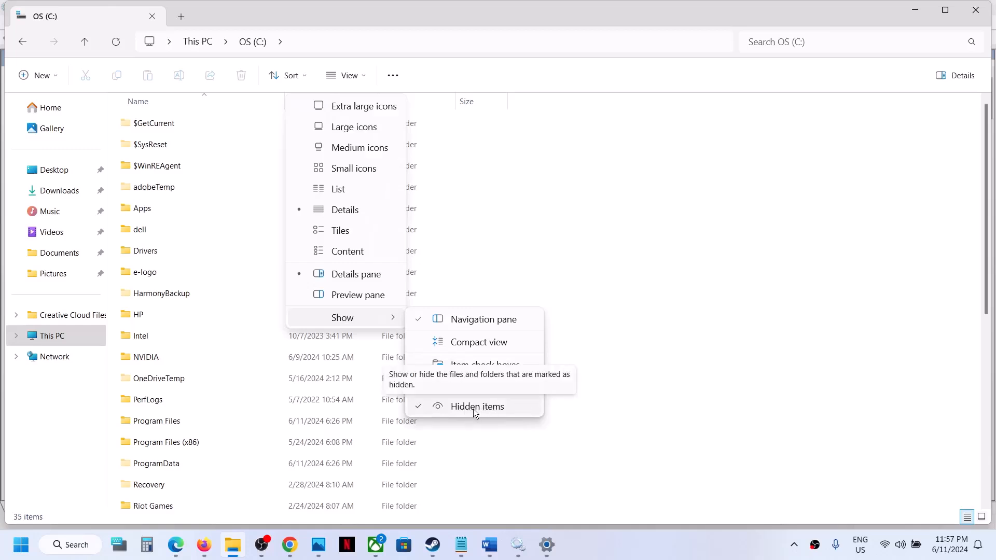
Step: Copy the $WinREAgent folder and paste it onto the desktop
left_click(156, 170)
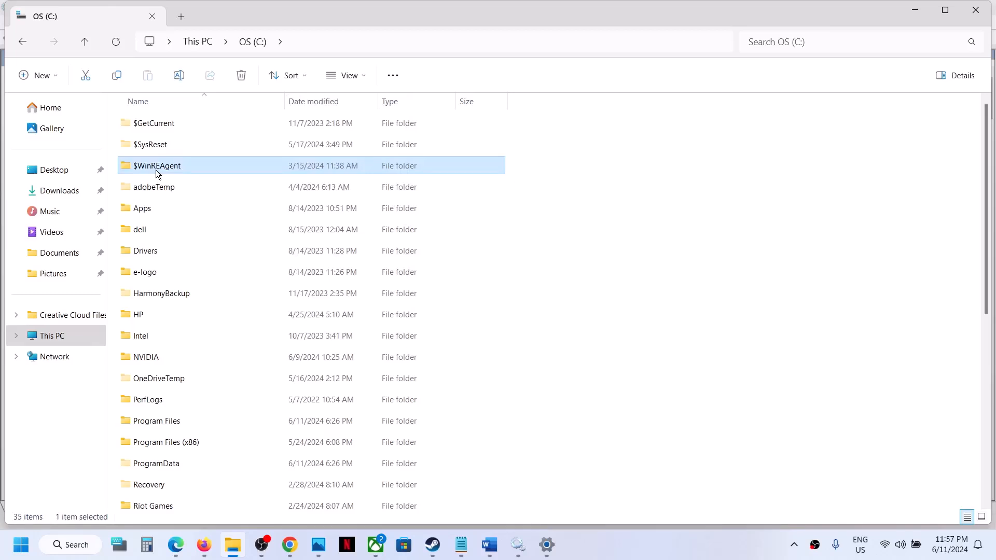
right_click(163, 168)
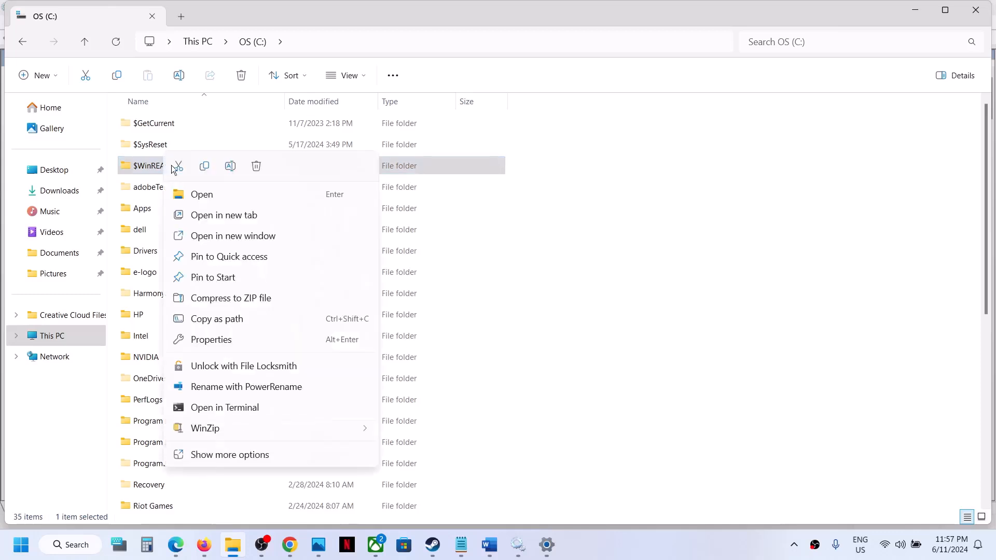
left_click(205, 166)
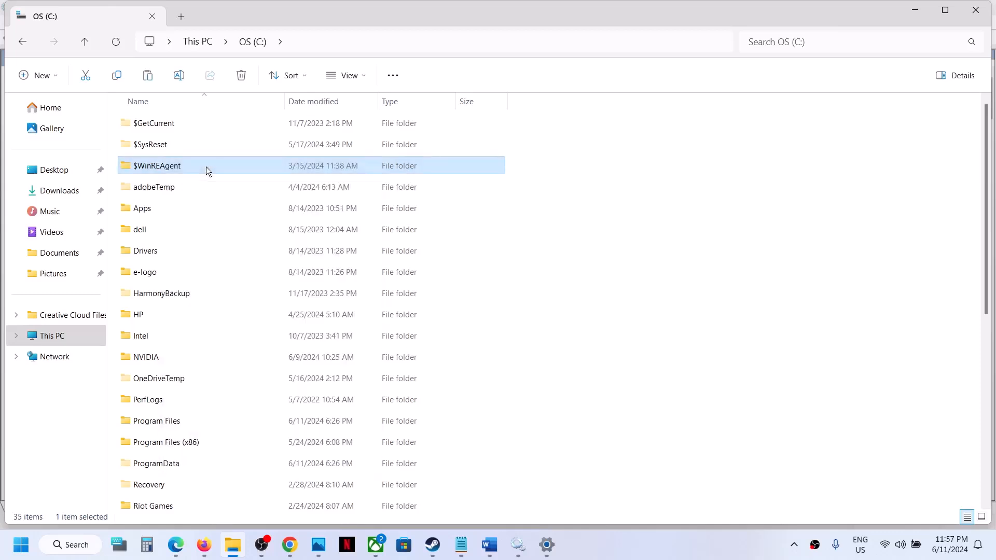
key("super+d")
key("ctrl+v")
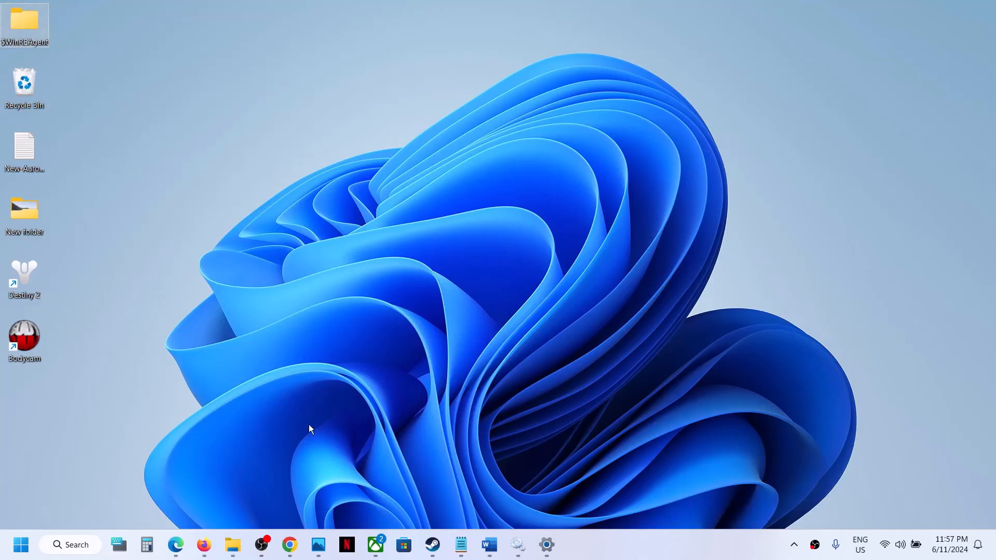
Step: Delete the $WinREAgent folder from the OS (C:) drive
left_click(233, 545)
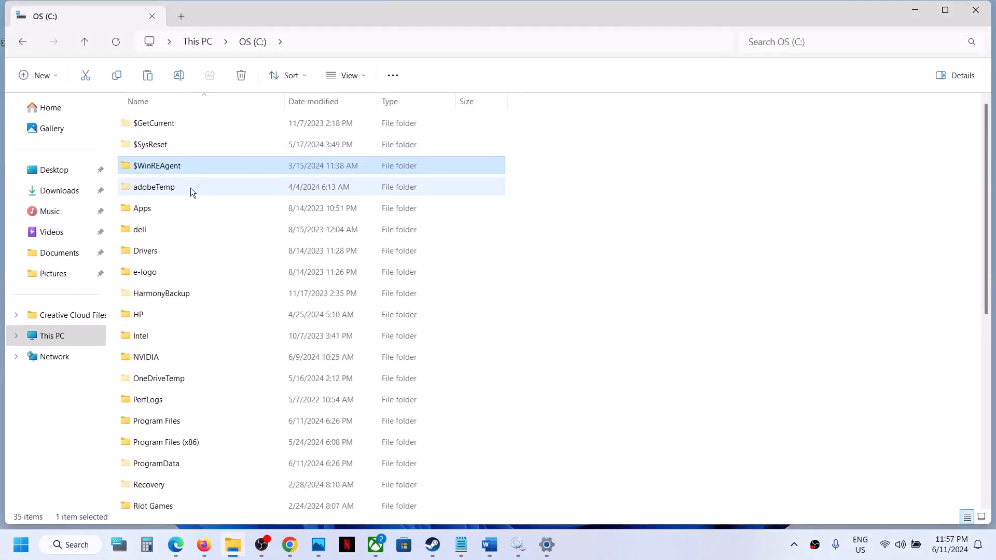
right_click(165, 167)
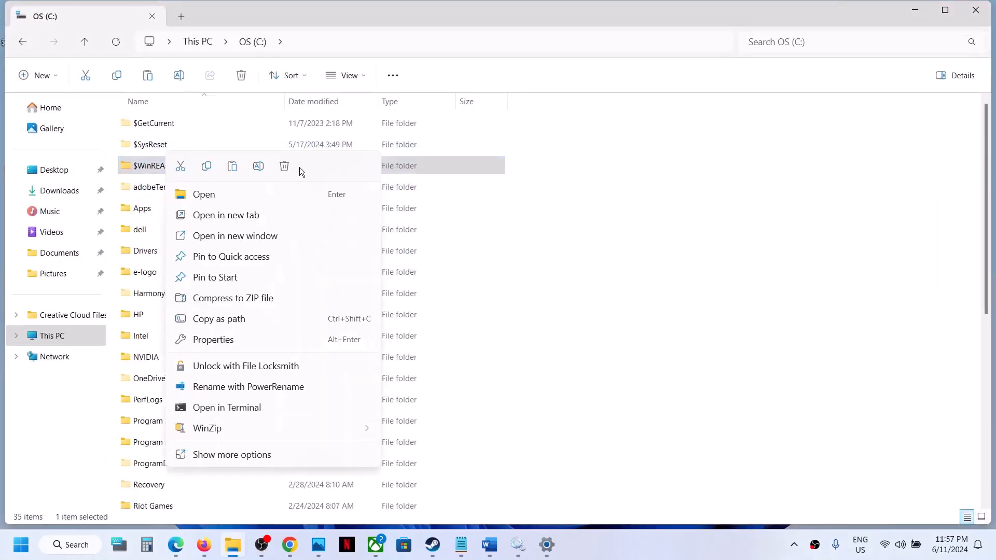
left_click(284, 166)
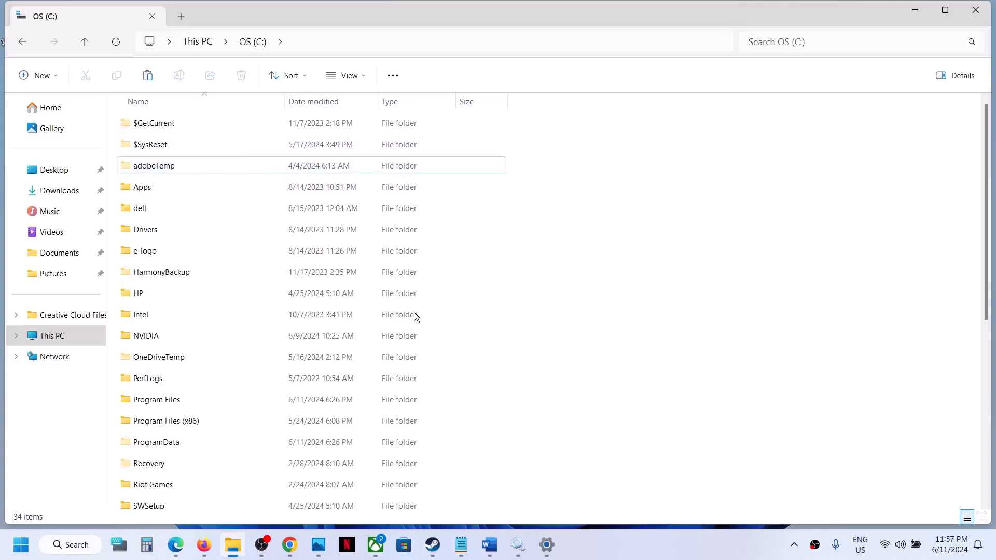
Step: Check the Windows Update page again, then return to the C: drive window
left_click(549, 547)
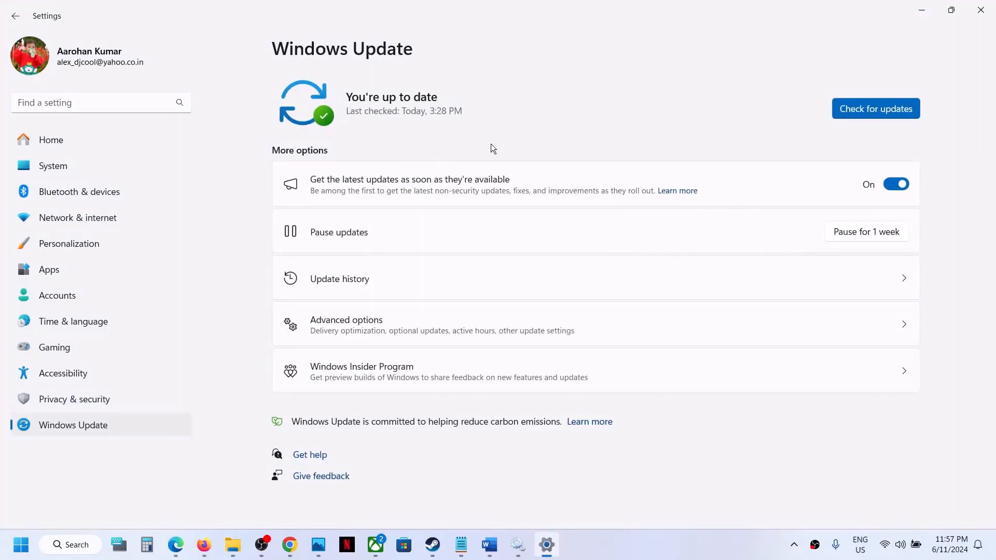
left_click(923, 11)
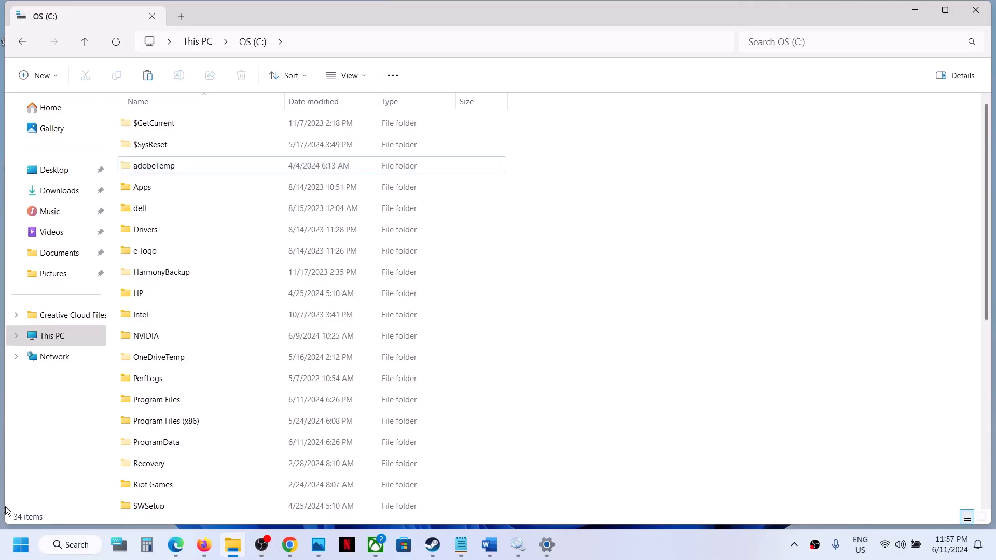
left_click(9, 554)
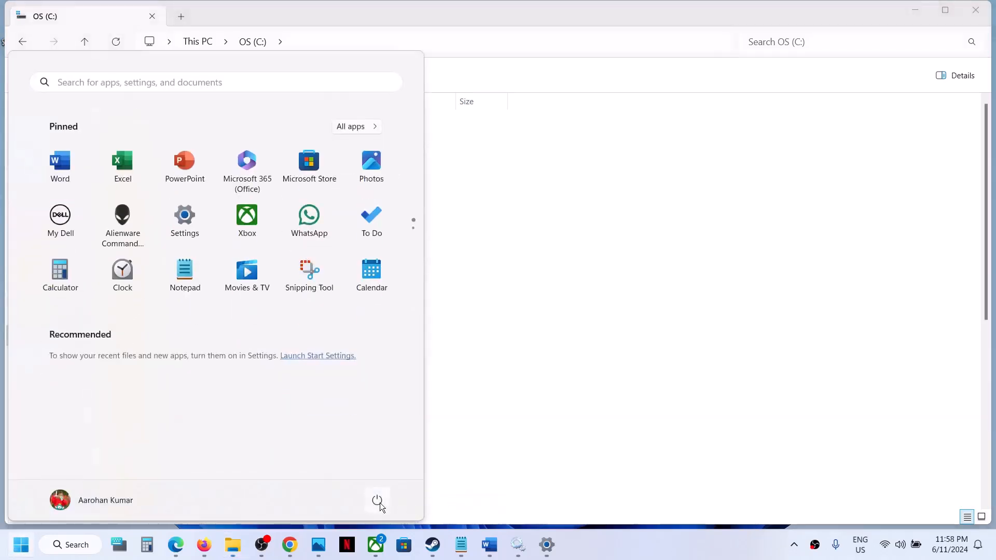
Step: Dismiss the power options without restarting and show the desktop
left_click(378, 501)
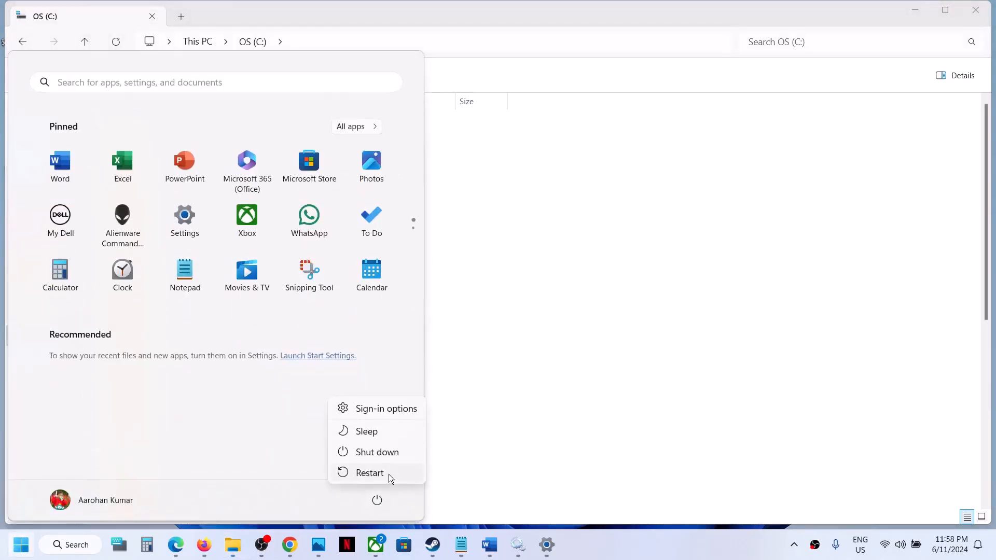
left_click(645, 411)
left_click(645, 411)
key("super+d")
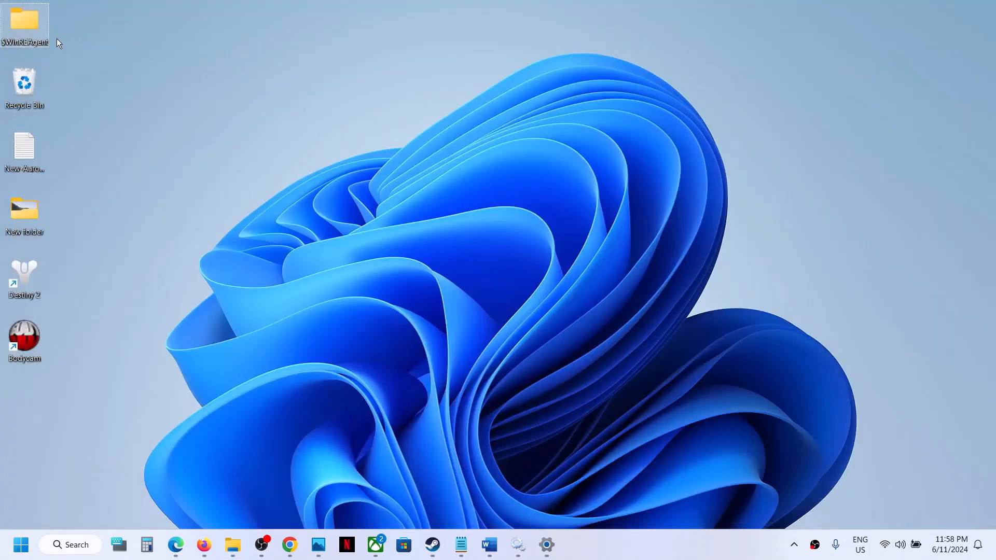
Step: Copy the desktop $WinREAgent folder back into the OS (C:) drive and close File Explorer
right_click(30, 30)
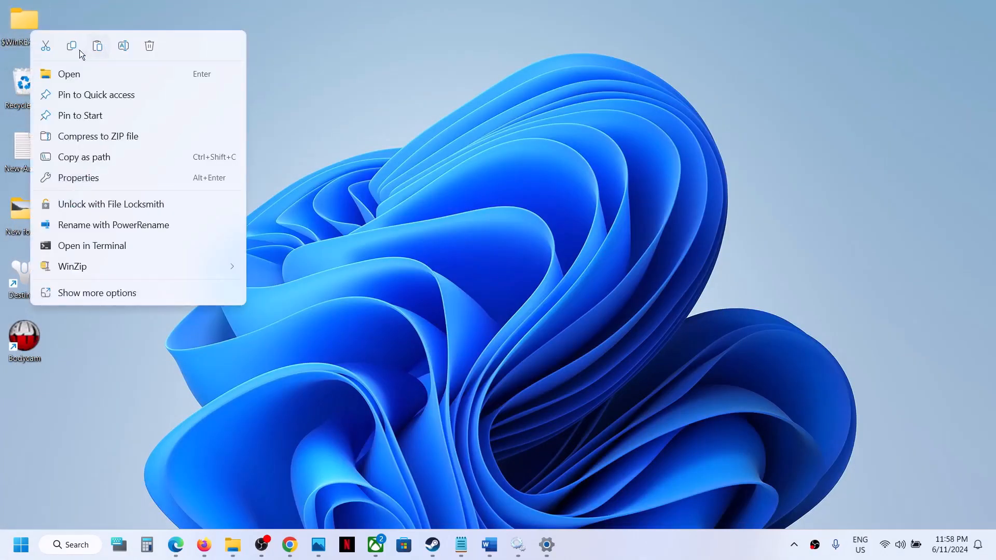
left_click(72, 47)
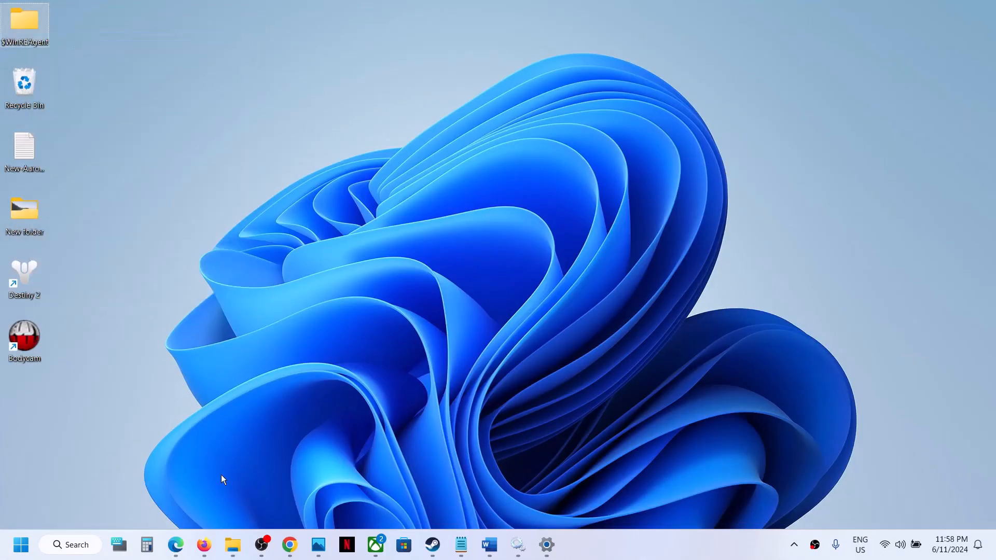
left_click(233, 545)
key("ctrl+v")
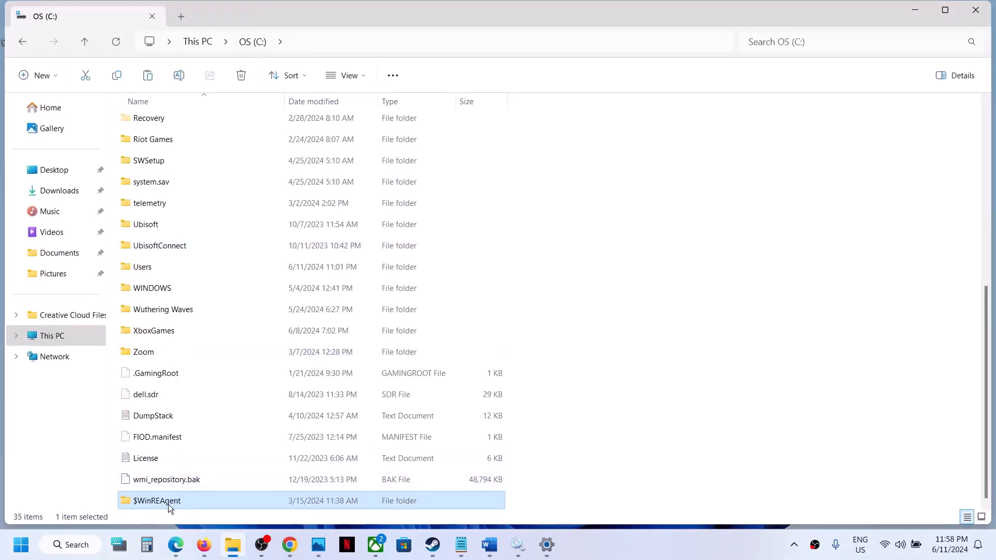
left_click(973, 15)
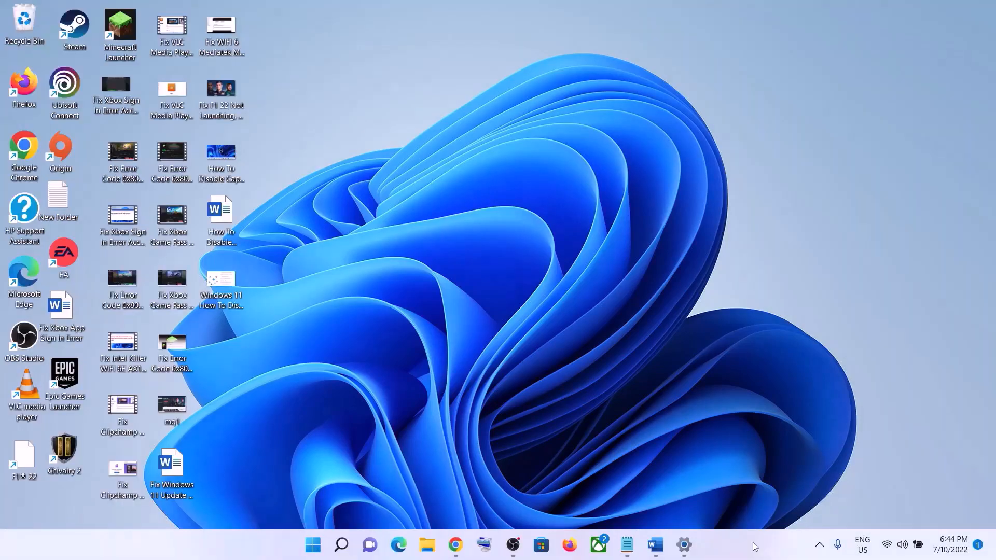
Step: Open the 0x80073712 fix guide in Word, then open Settings to the System page
left_click(654, 544)
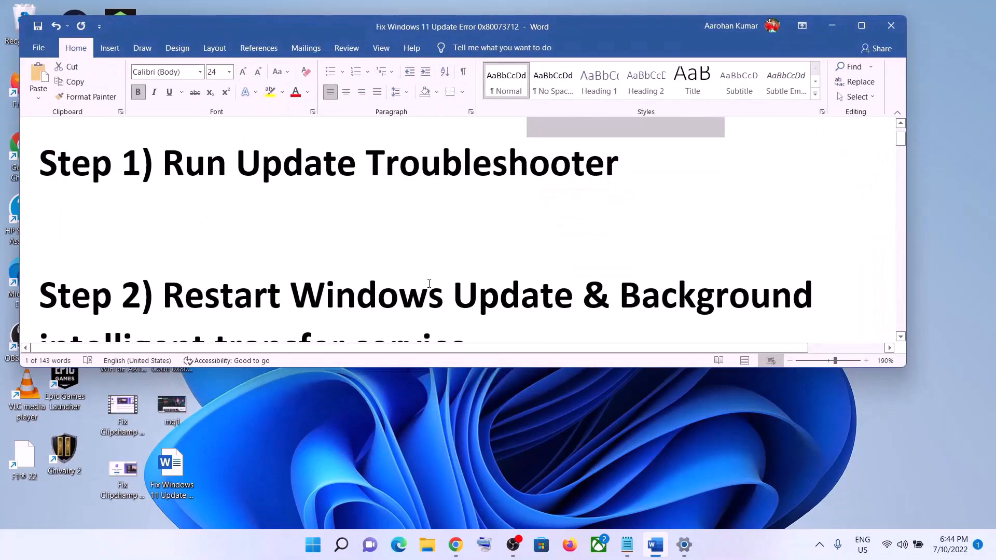
key("super")
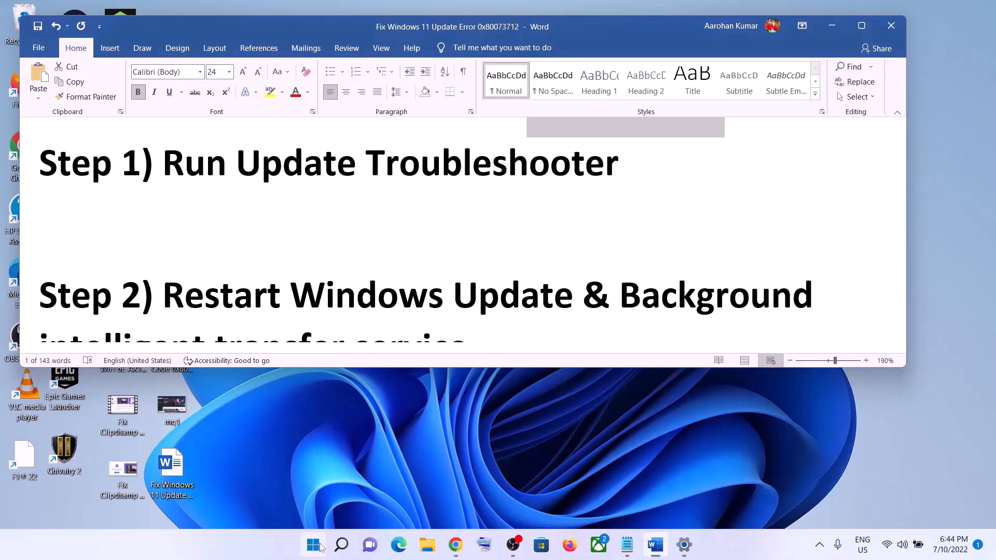
left_click(466, 215)
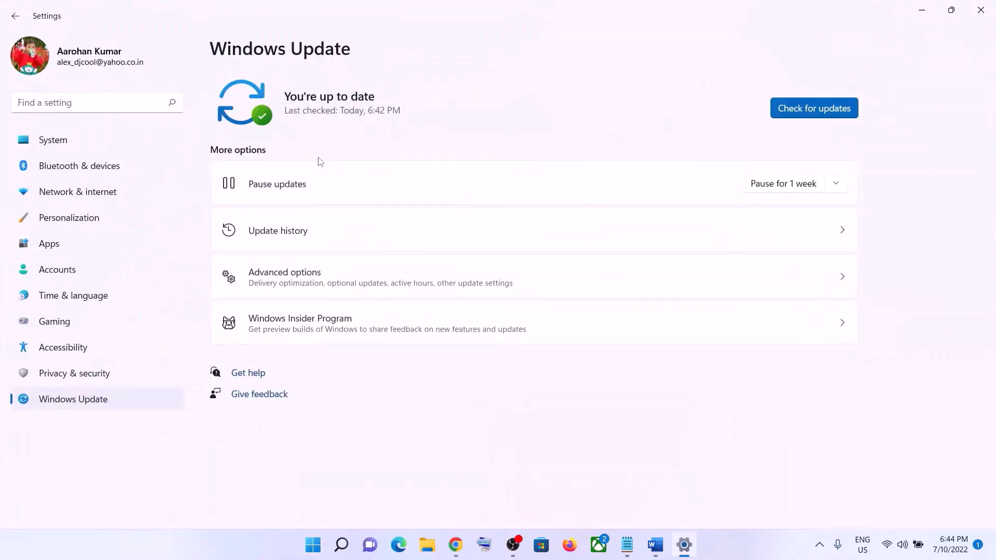
left_click(73, 146)
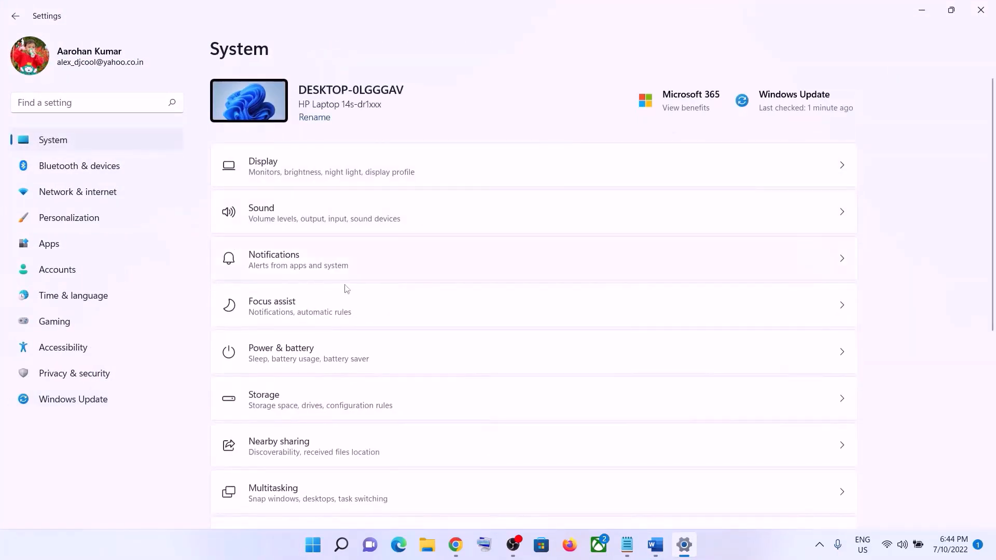
Step: Run the Windows Update troubleshooter from System > Troubleshoot > Other troubleshooters
scroll(334, 307, "down", 5)
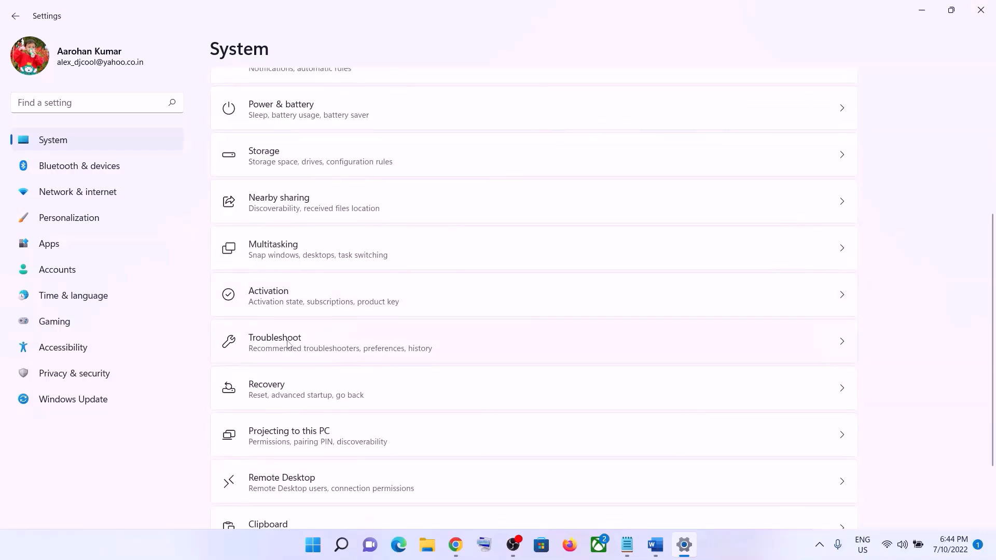
left_click(299, 347)
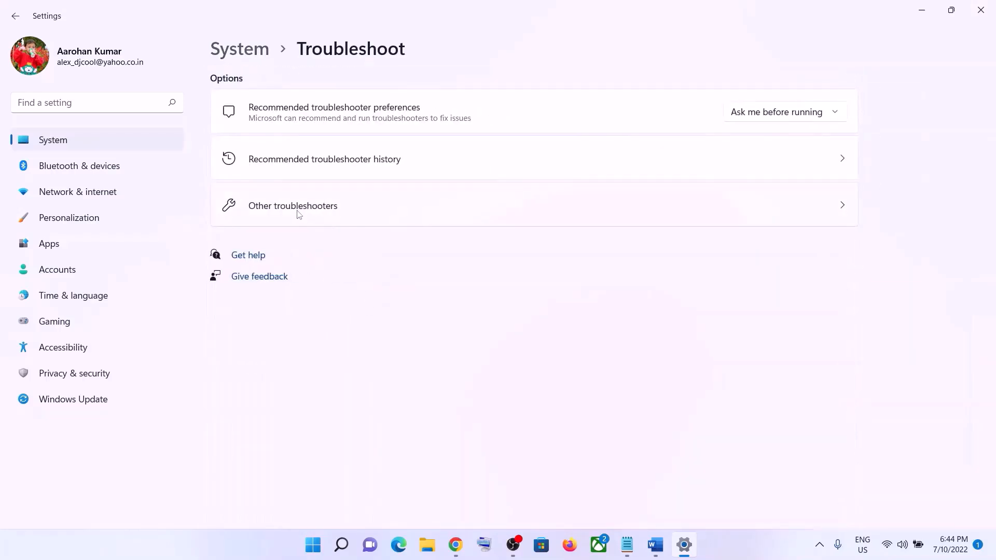
left_click(306, 214)
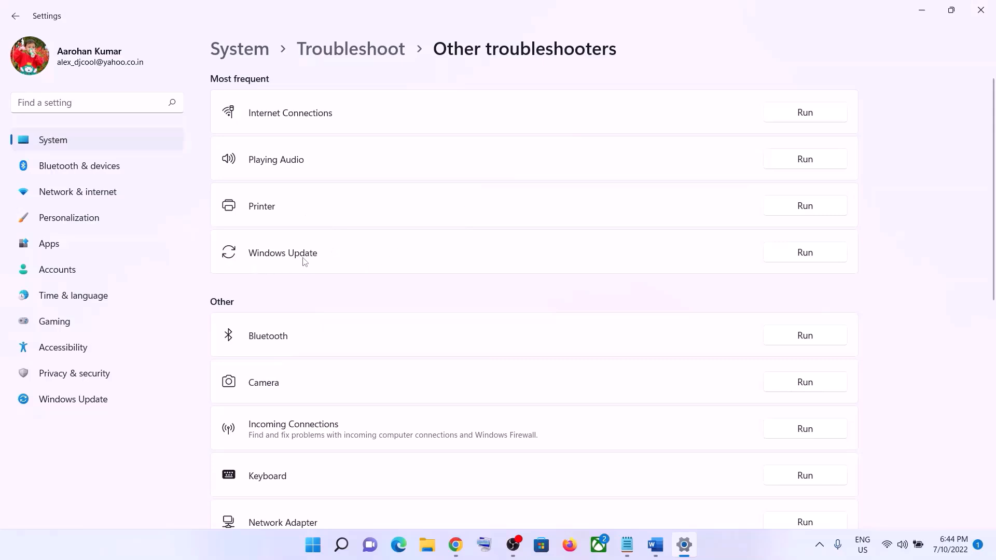
left_click(819, 256)
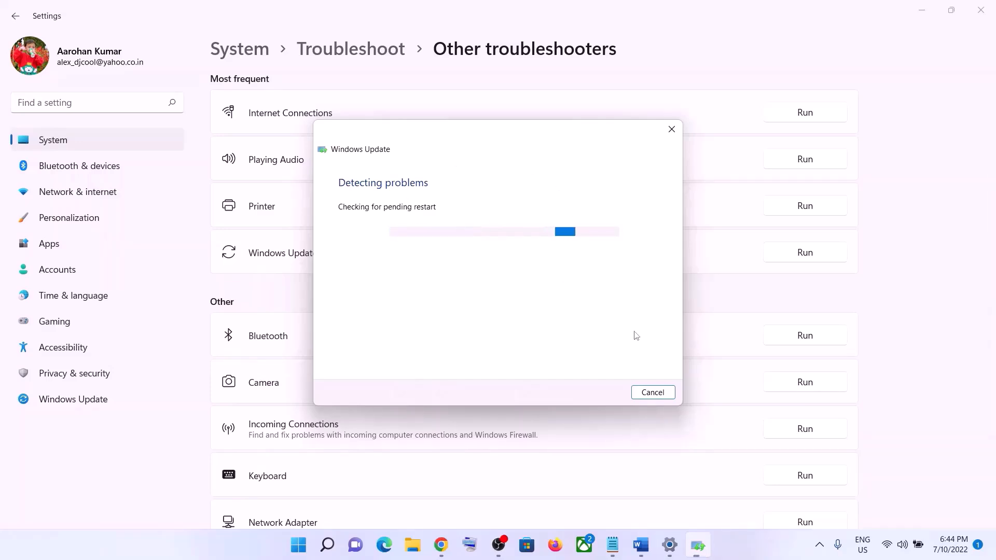
Step: Read the guide's Step 2 on restarting update services and search Start for 'services'
left_click(642, 545)
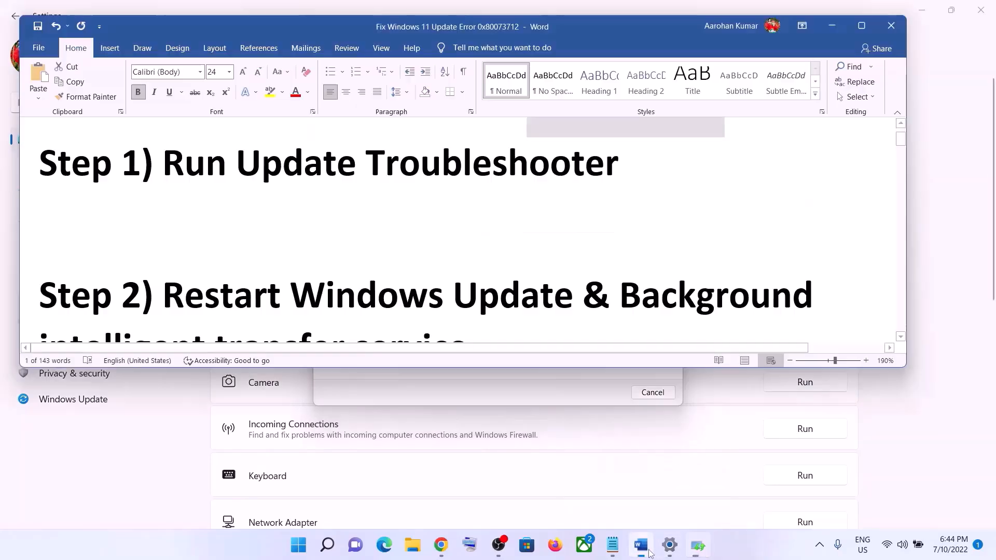
scroll(553, 333, "down", 3)
scroll(554, 333, "up", 2)
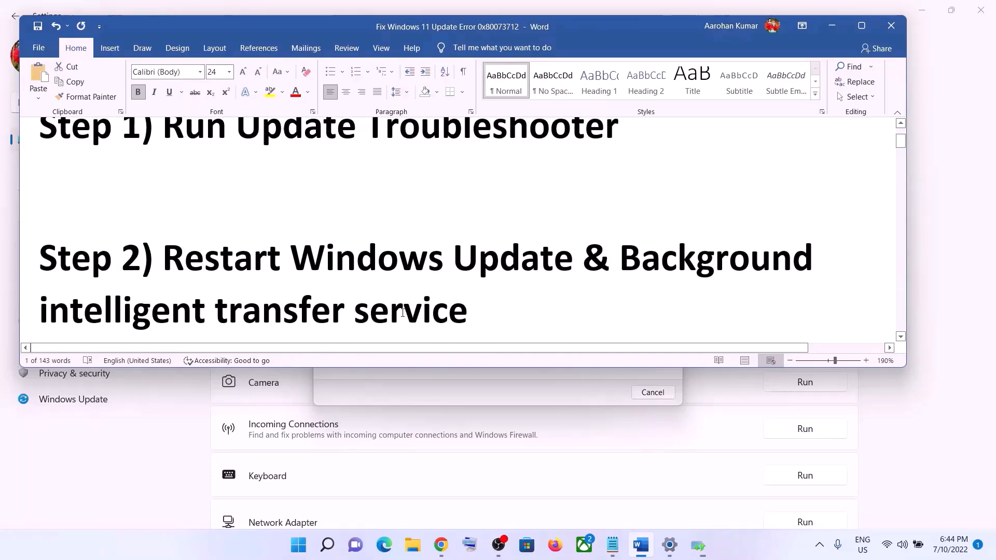
left_click(305, 546)
type("services")
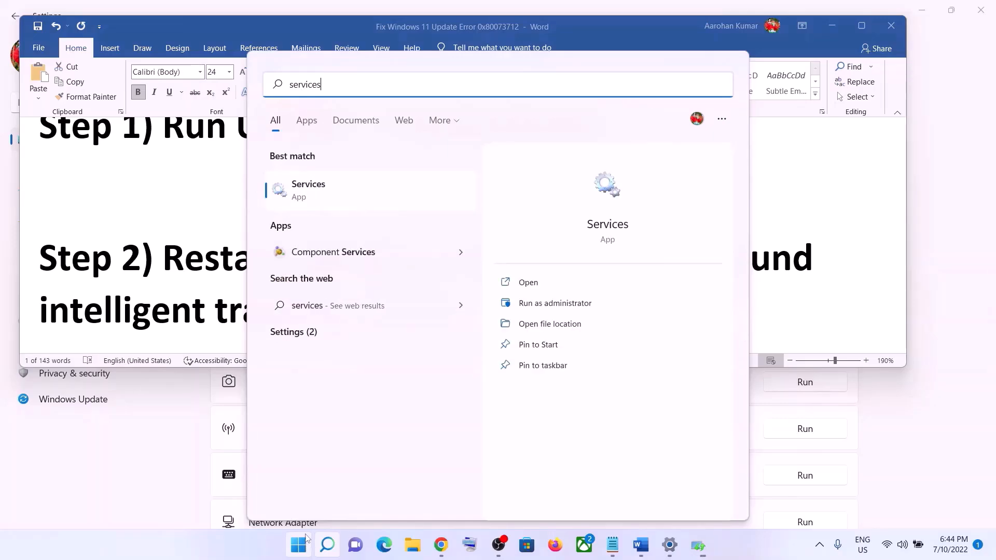
Step: Launch Services and open the Windows Update service properties
left_click(337, 196)
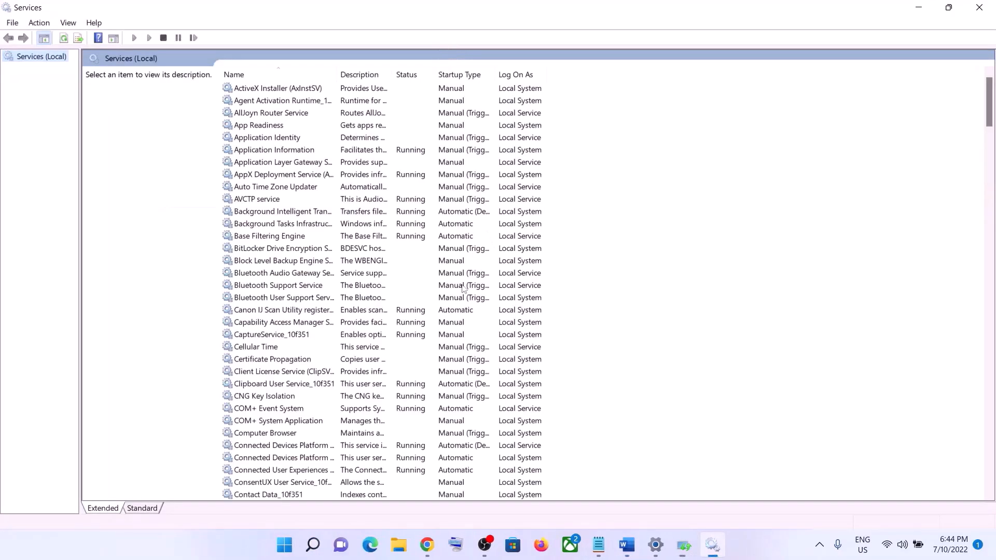
left_click(372, 334)
key("w")
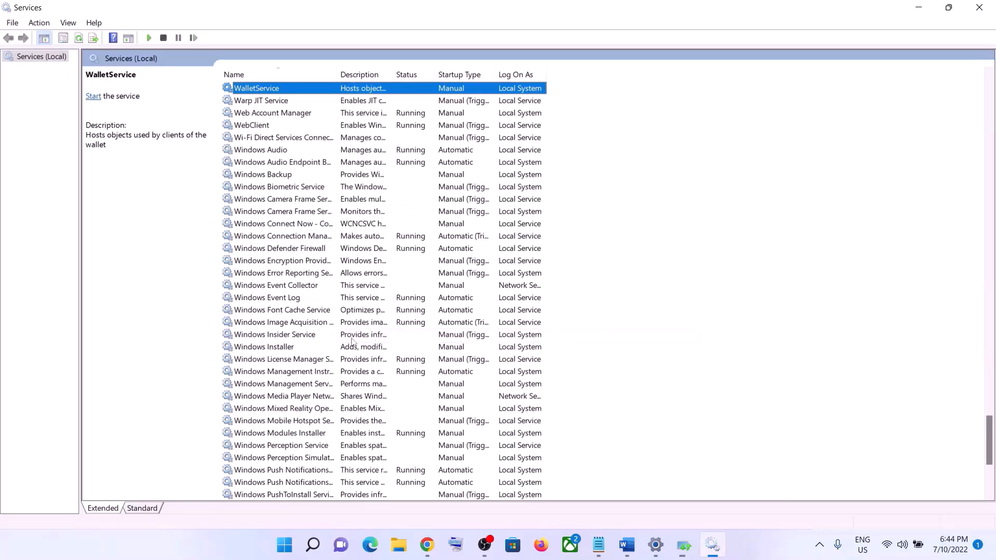
scroll(311, 345, "down", 6)
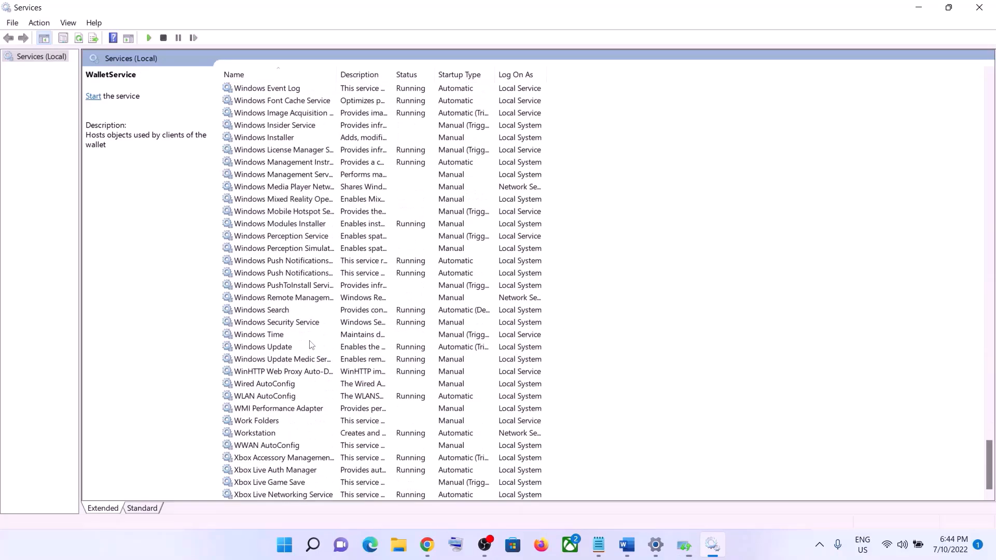
left_click(282, 348)
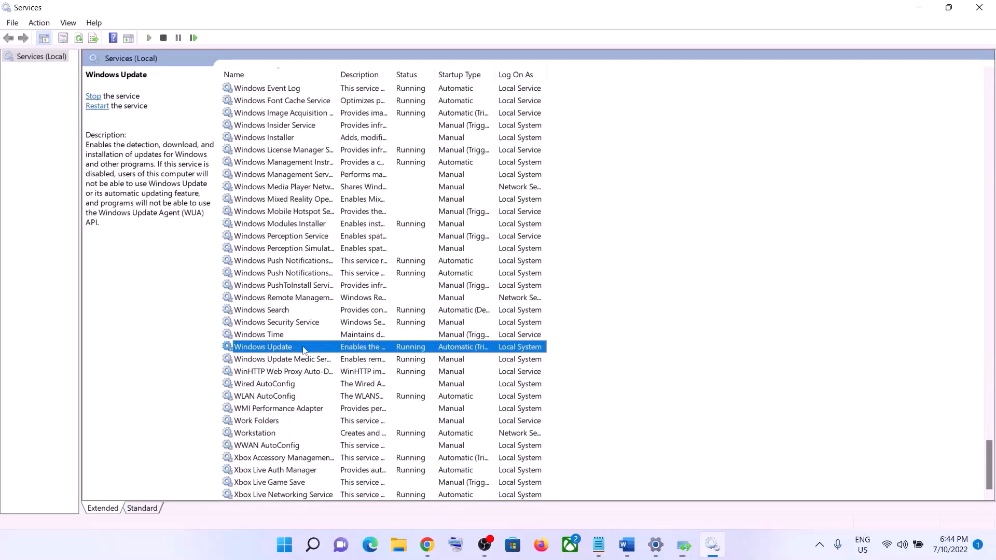
double_click(303, 349)
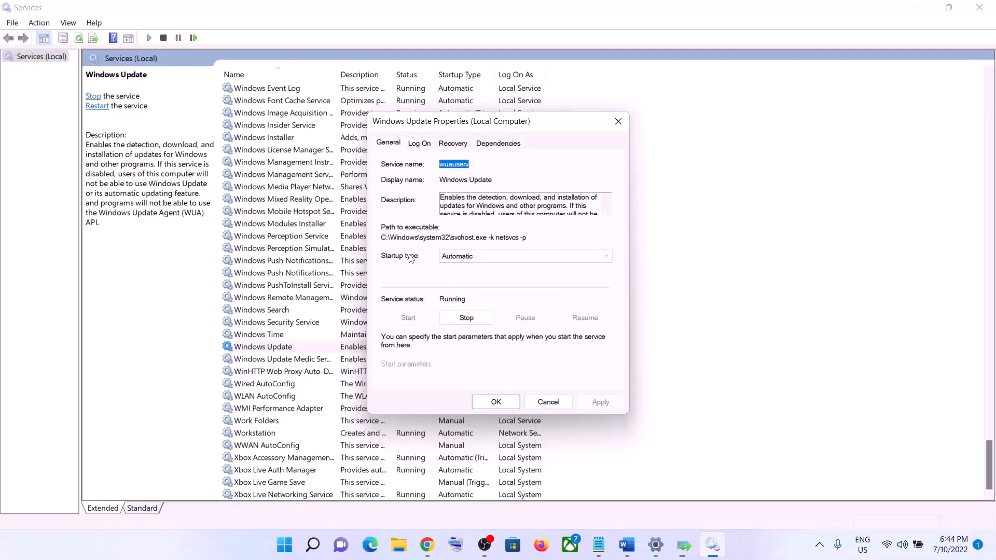
Step: Set Windows Update startup to Automatic, close the troubleshooter report, and restart the service
left_click(459, 257)
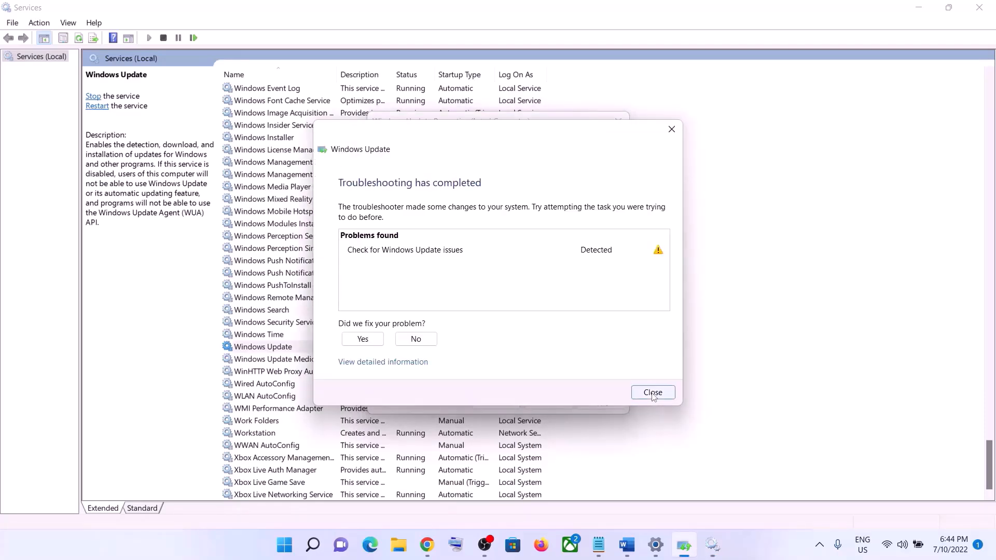
left_click(652, 392)
left_click(473, 257)
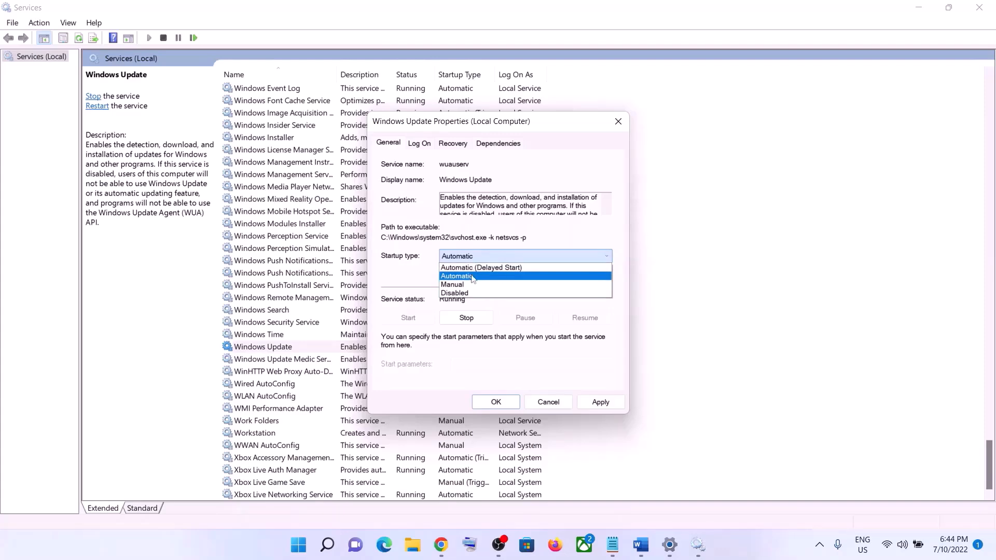
left_click(473, 278)
left_click(594, 403)
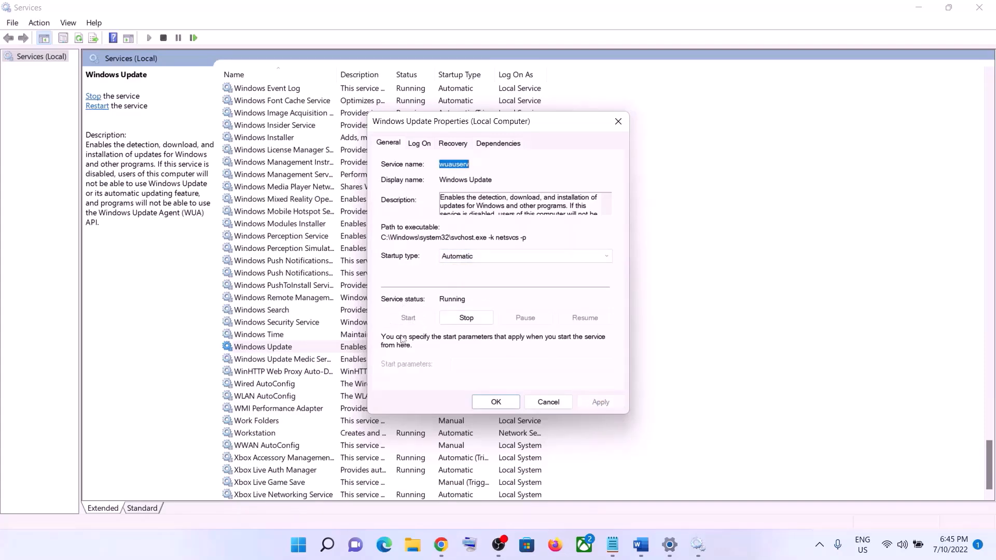
left_click(494, 403)
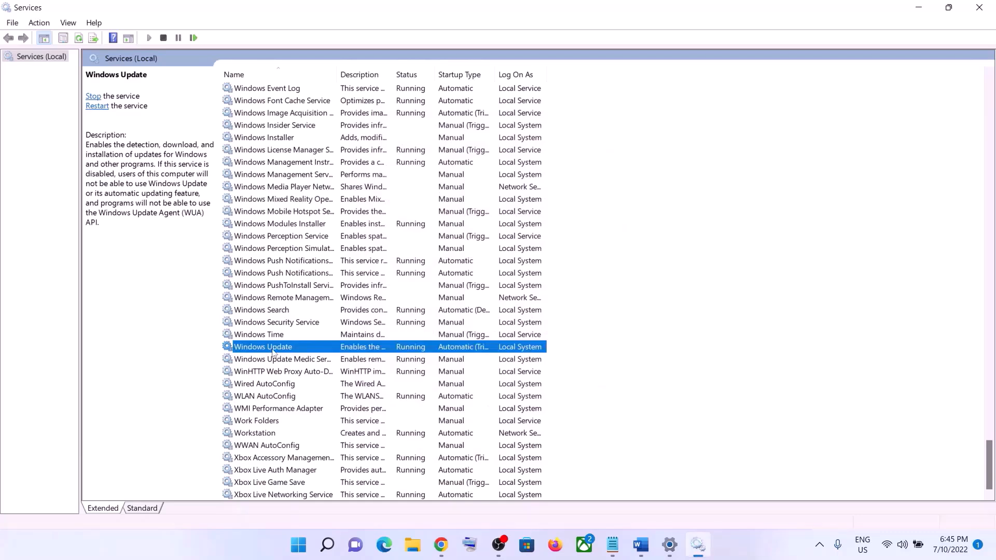
left_click(101, 110)
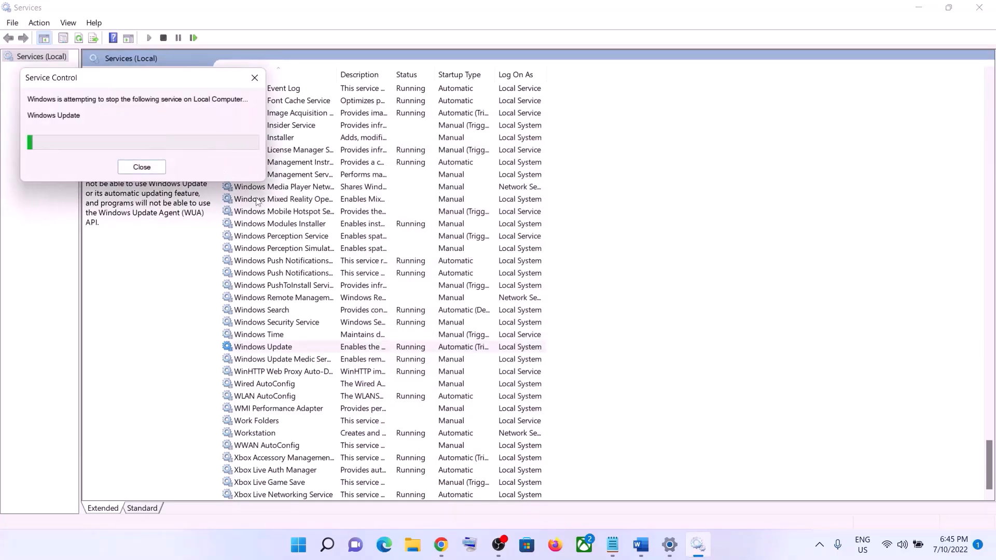
Step: Set Background Intelligent Transfer Service startup to Automatic and restart the service
left_click(321, 262)
key("b")
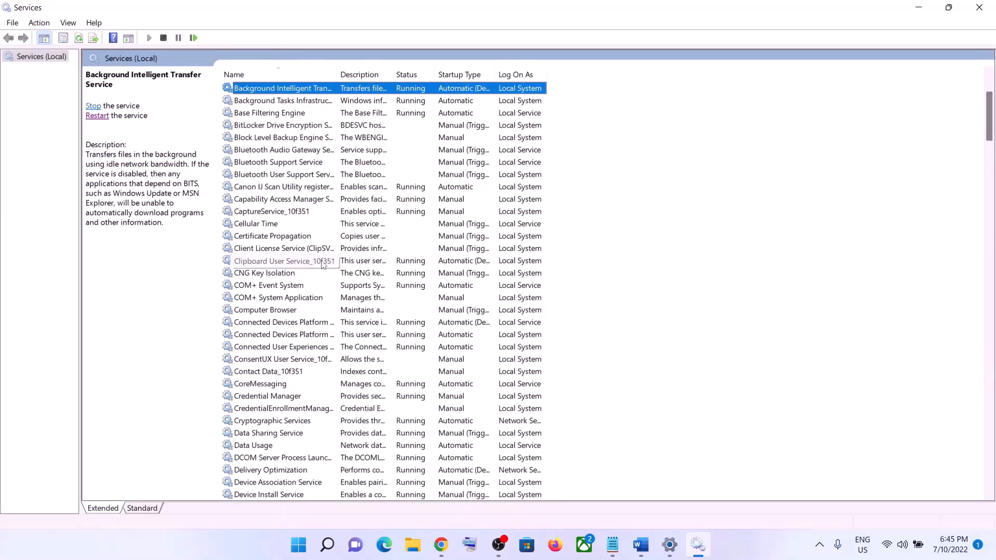
scroll(325, 260, "up", 3)
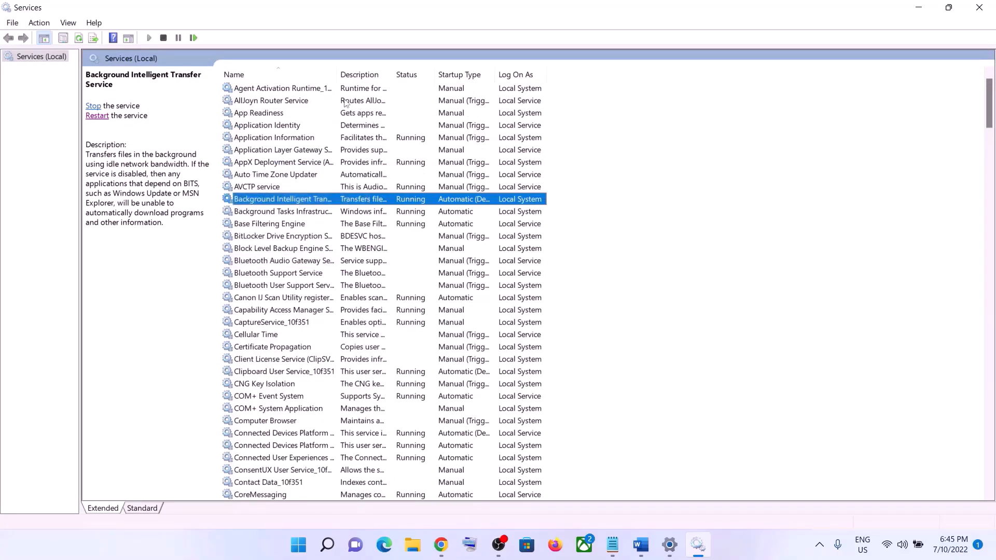
double_click(336, 72)
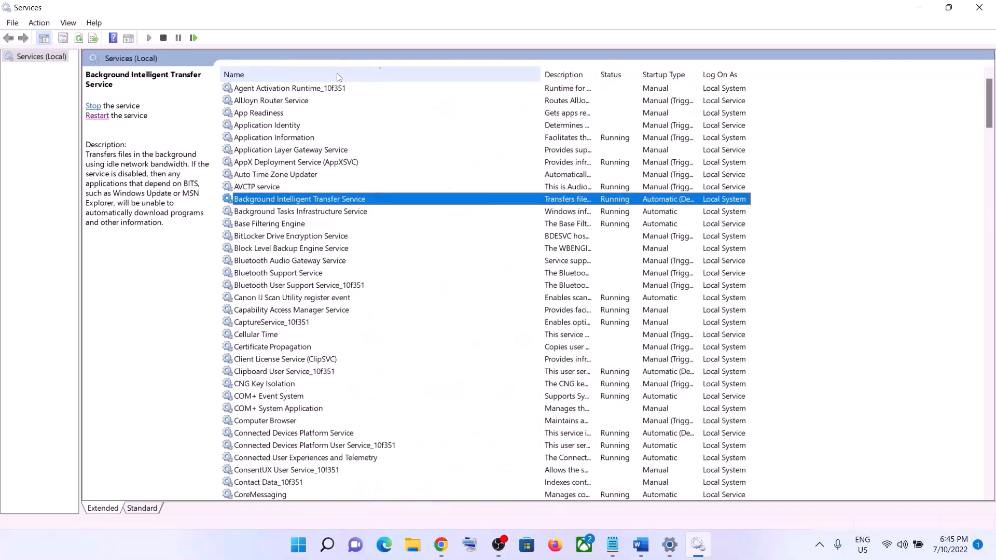
double_click(322, 198)
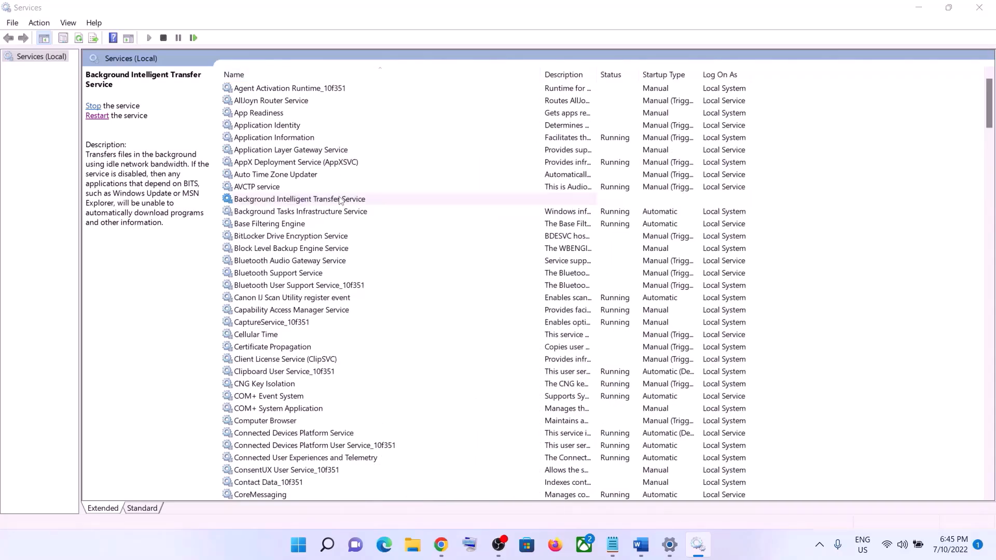
left_click(498, 260)
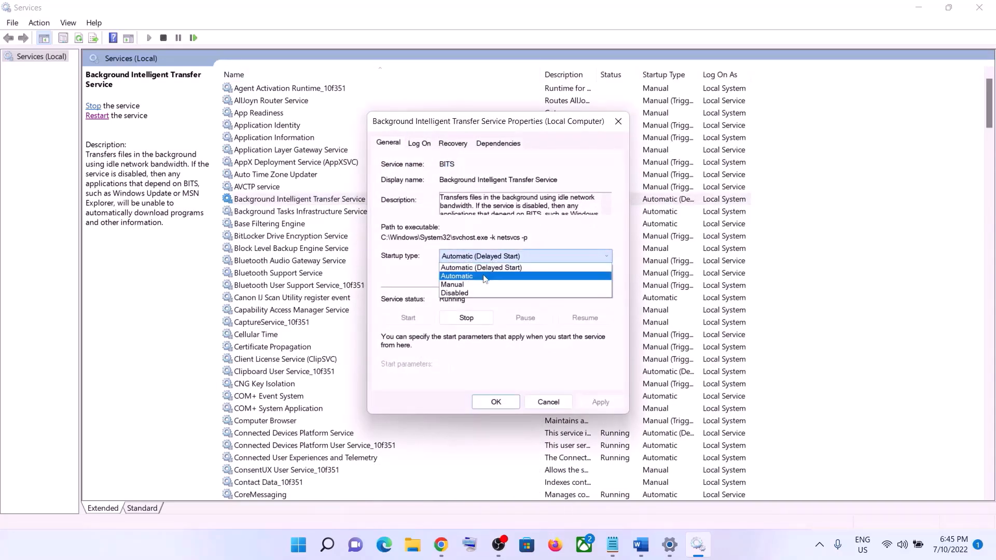
left_click(500, 273)
left_click(600, 402)
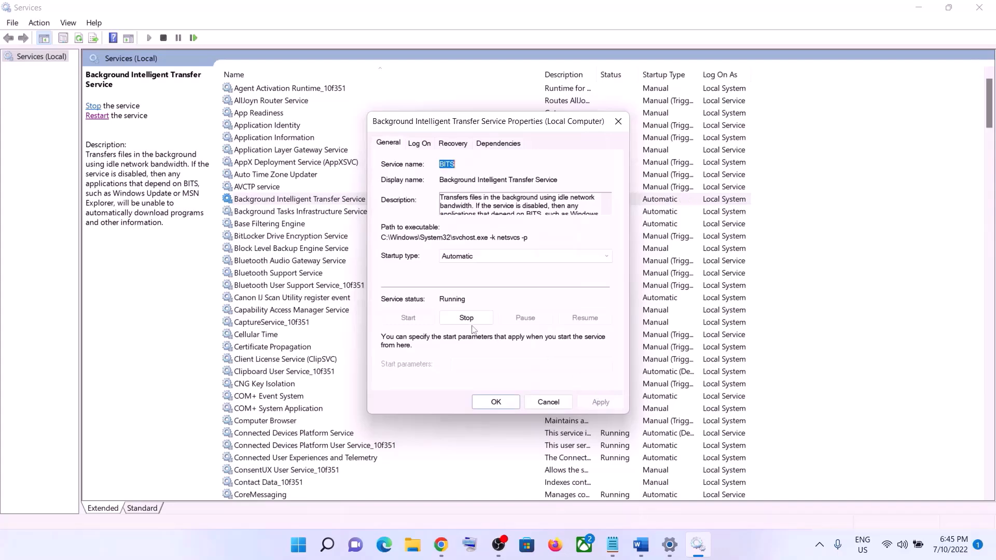
left_click(495, 401)
left_click(329, 202)
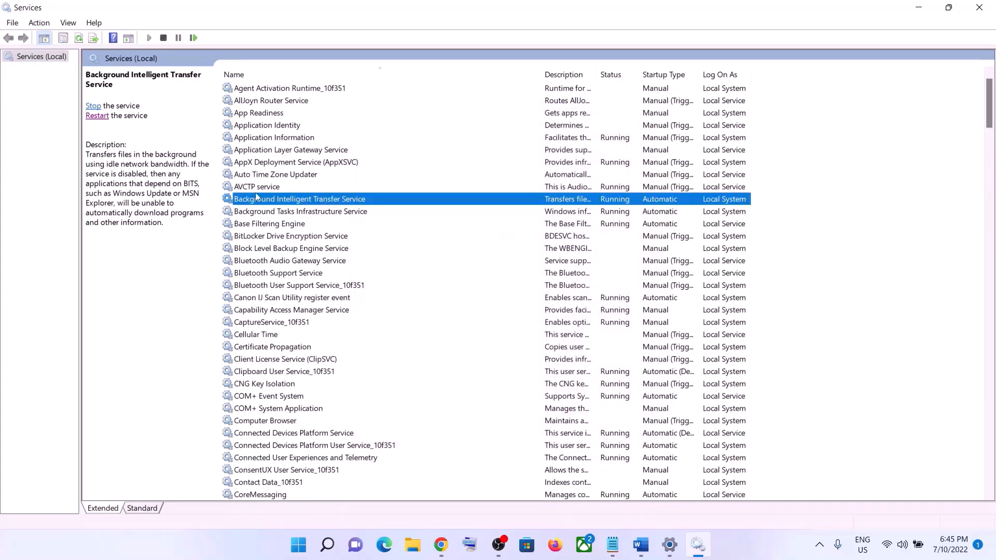
left_click(97, 115)
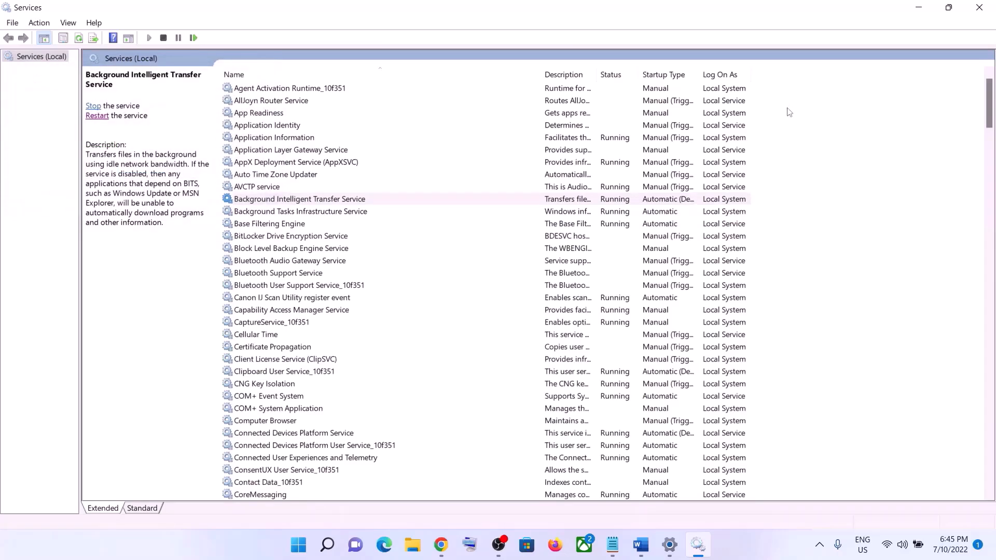
Step: Close Services and copy the guide's Step 3 microsoft.com Windows 11 download link
left_click(979, 8)
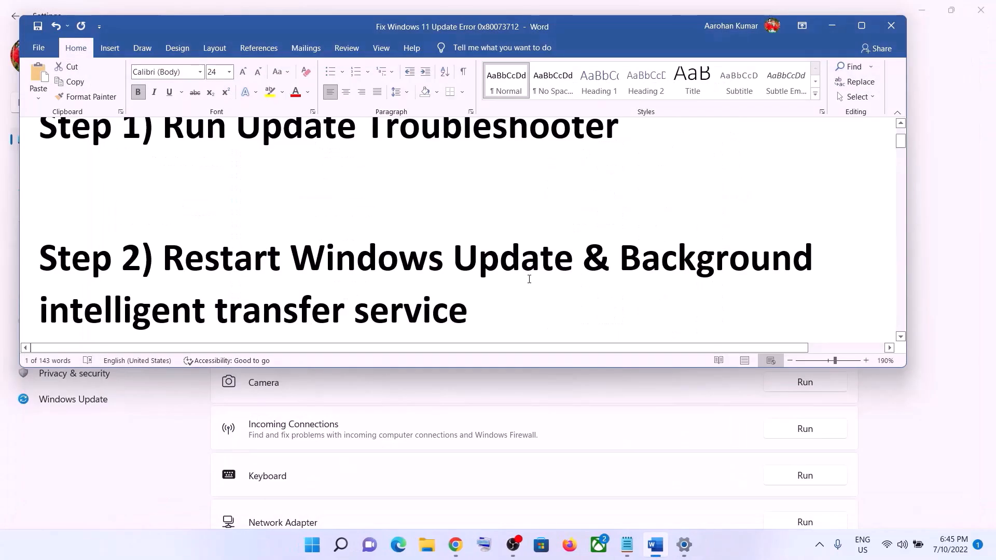
scroll(471, 279, "down", 5)
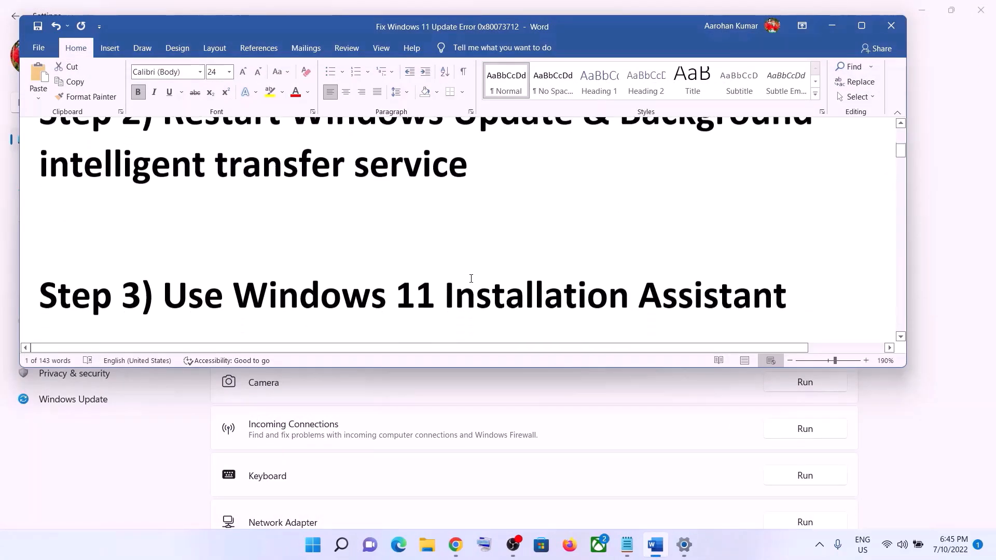
scroll(471, 278, "down", 3)
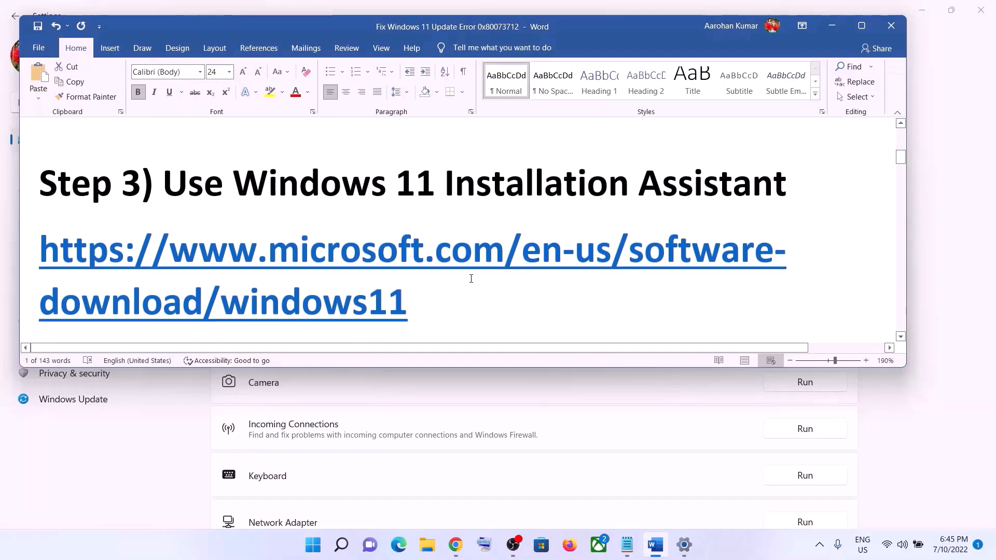
triple_click(434, 296)
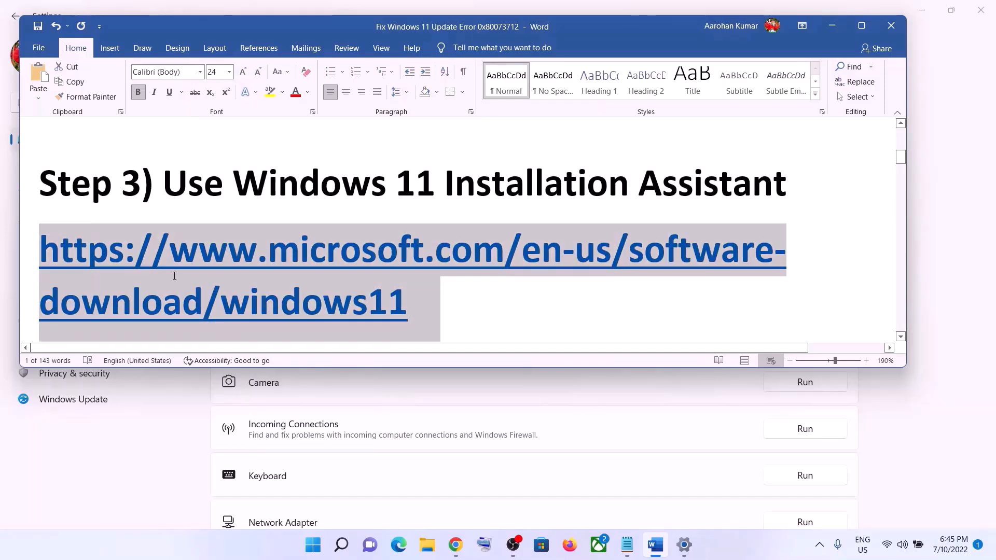
right_click(344, 276)
left_click(374, 56)
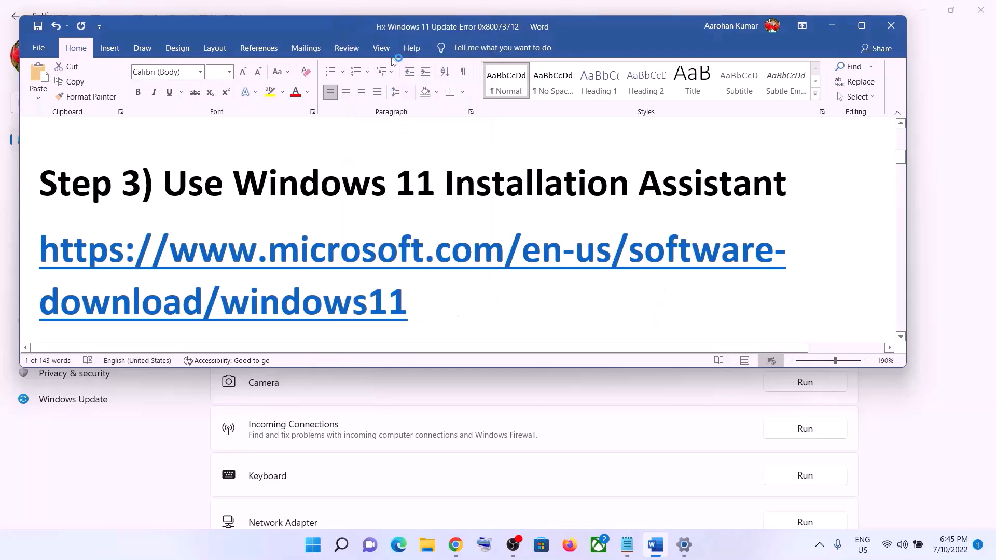
Step: Download and run the Windows 11 Installation Assistant; it reports the device is current, so close it
left_click(456, 544)
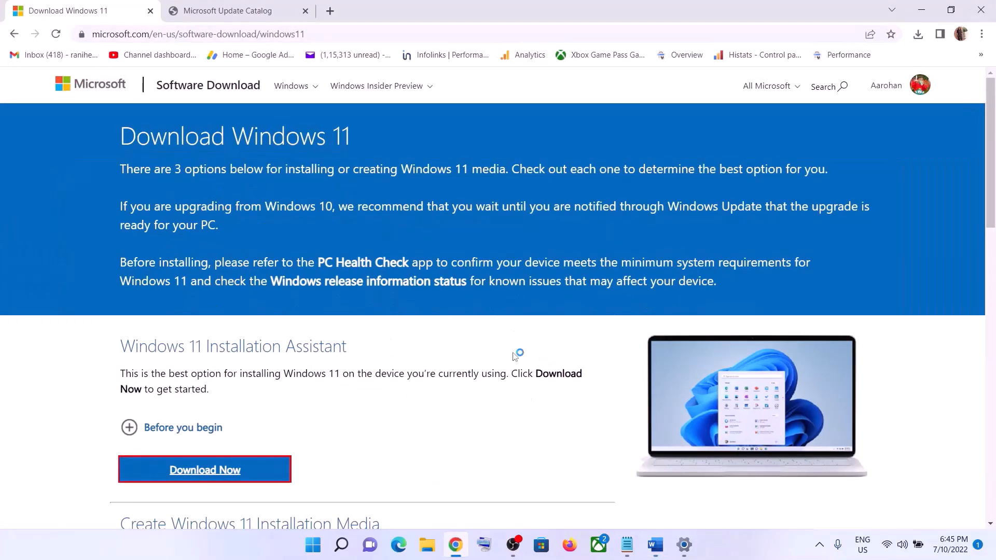
scroll(394, 345, "down", 1)
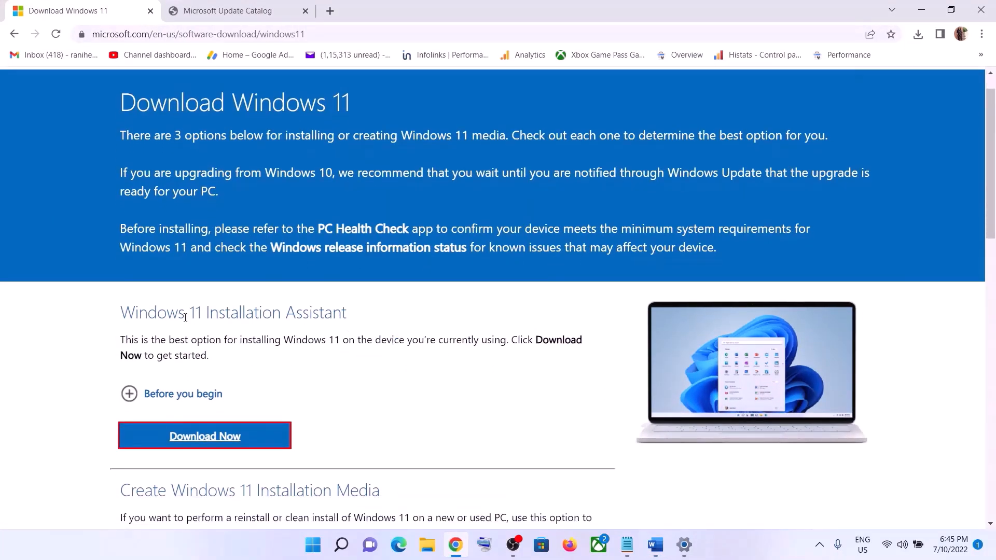
left_click(238, 437)
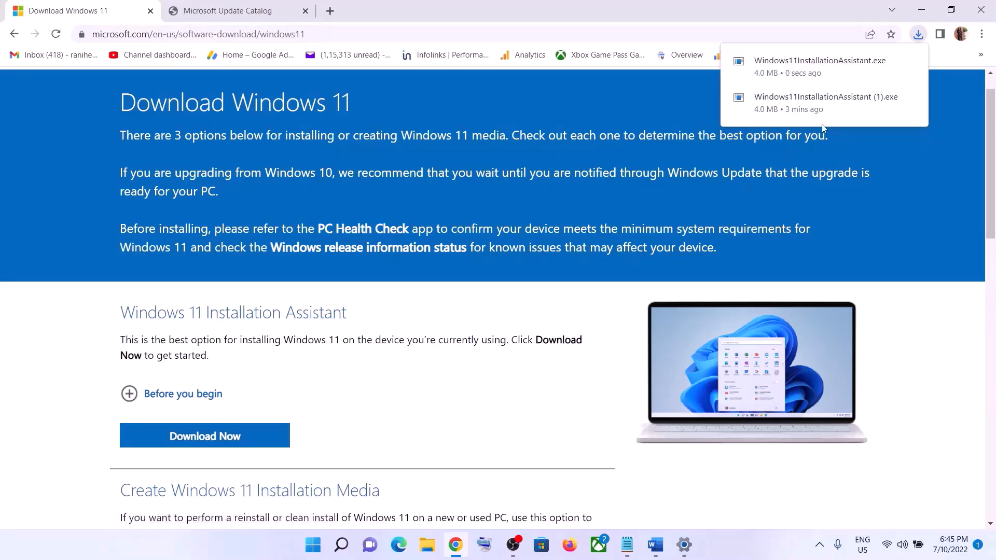
left_click(805, 78)
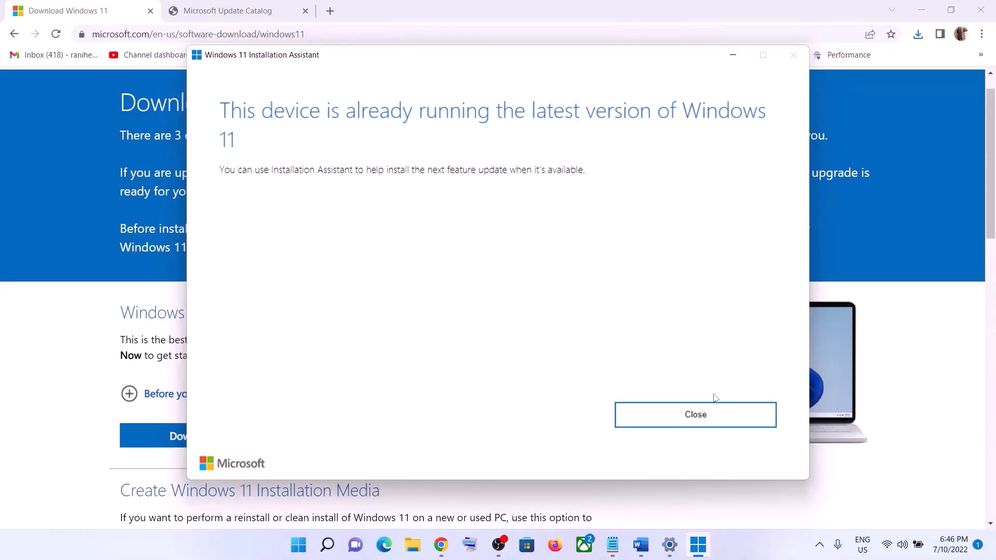
left_click(700, 414)
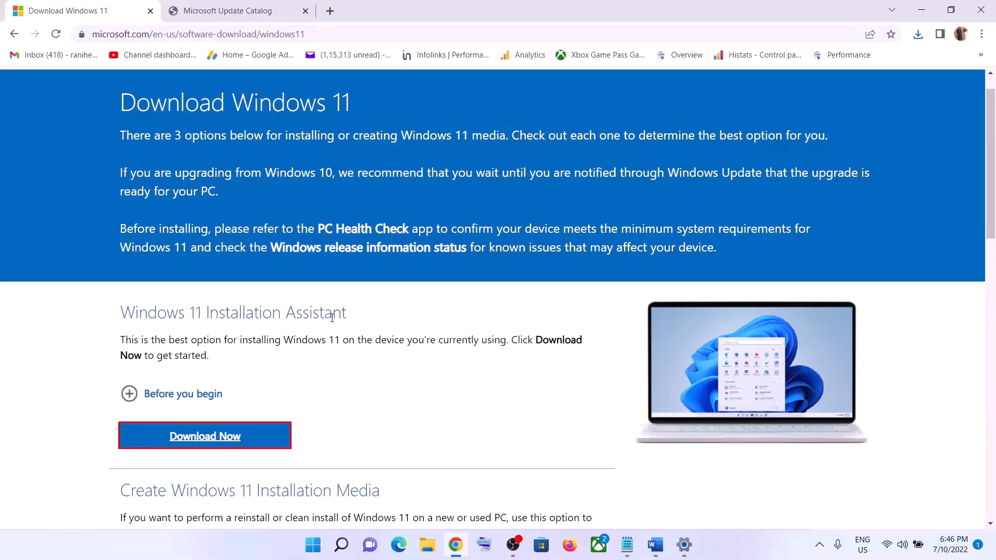
left_click(427, 545)
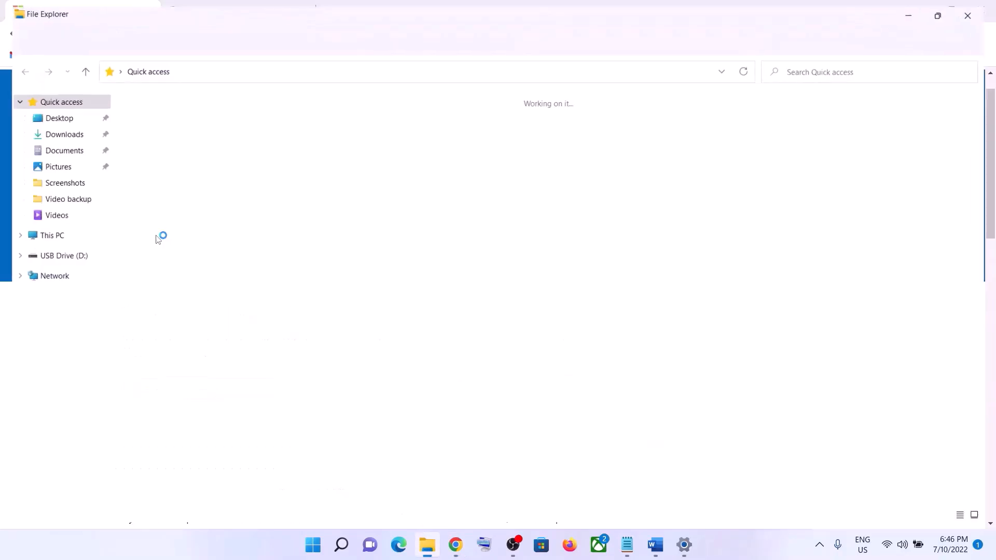
Step: Set Downloads' Windows11InstallationAssistant to Windows 7 compatibility mode, then minimize File Explorer
left_click(61, 131)
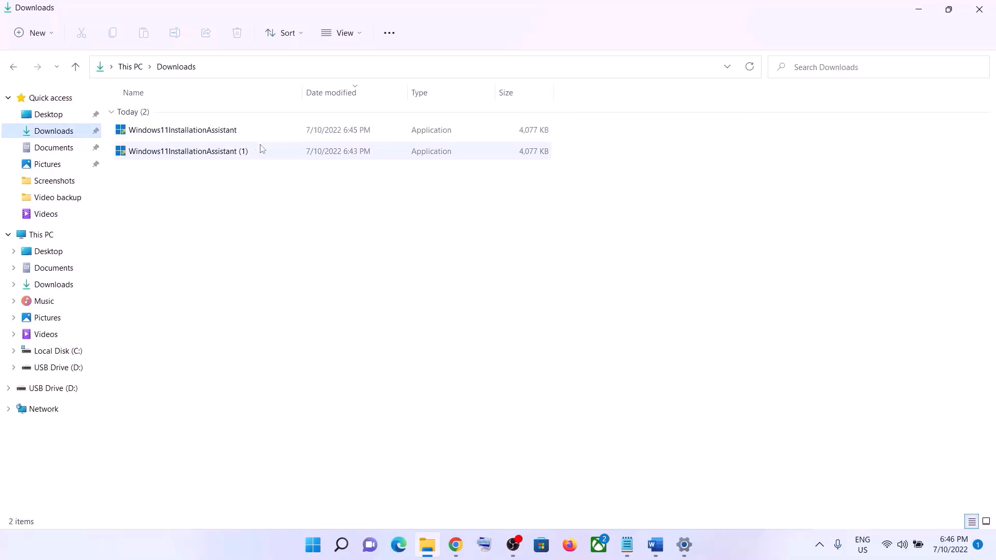
left_click(191, 134)
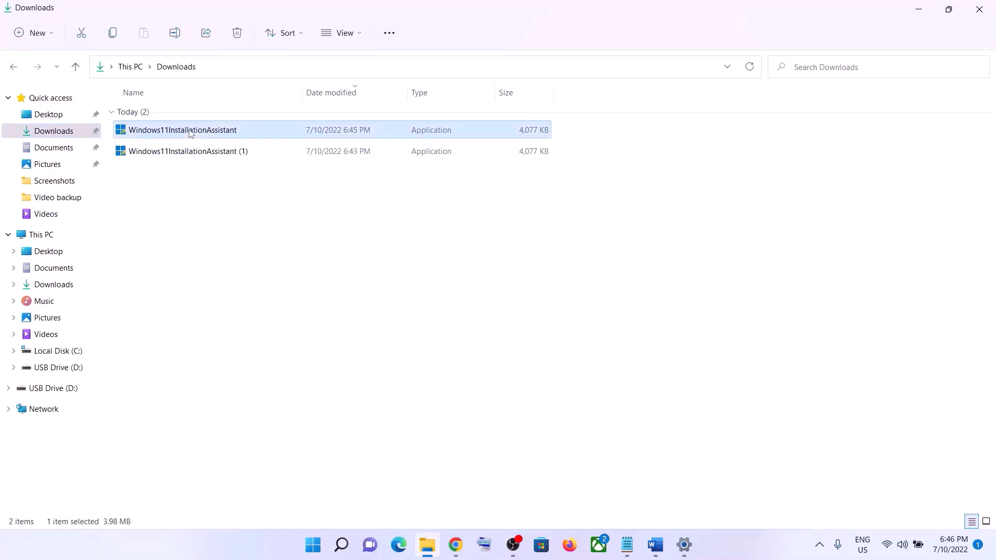
right_click(191, 134)
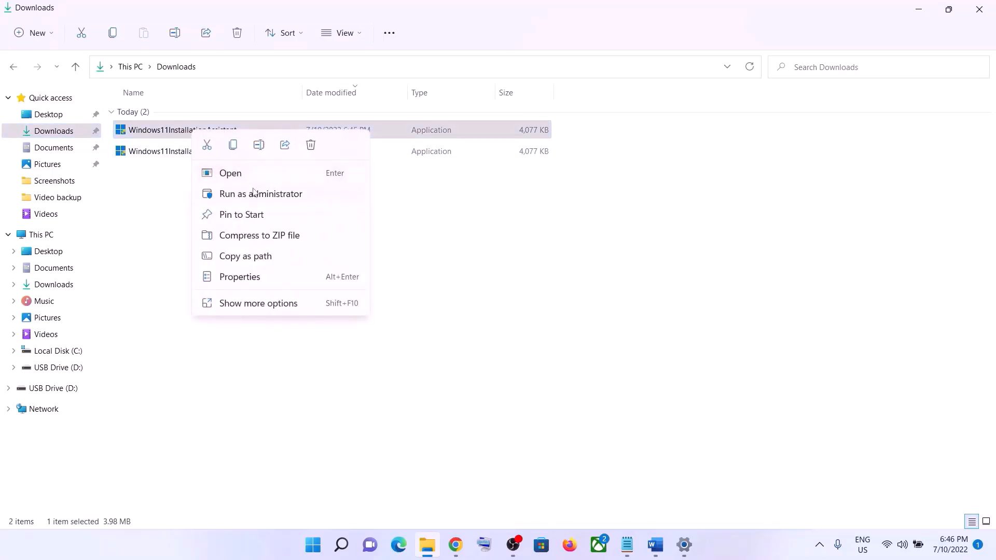
left_click(243, 278)
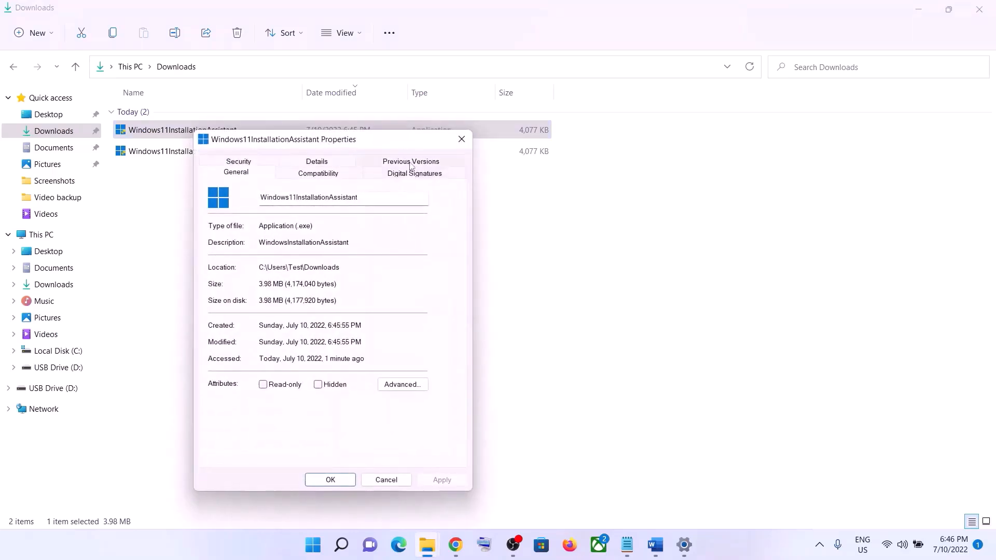
left_click(333, 176)
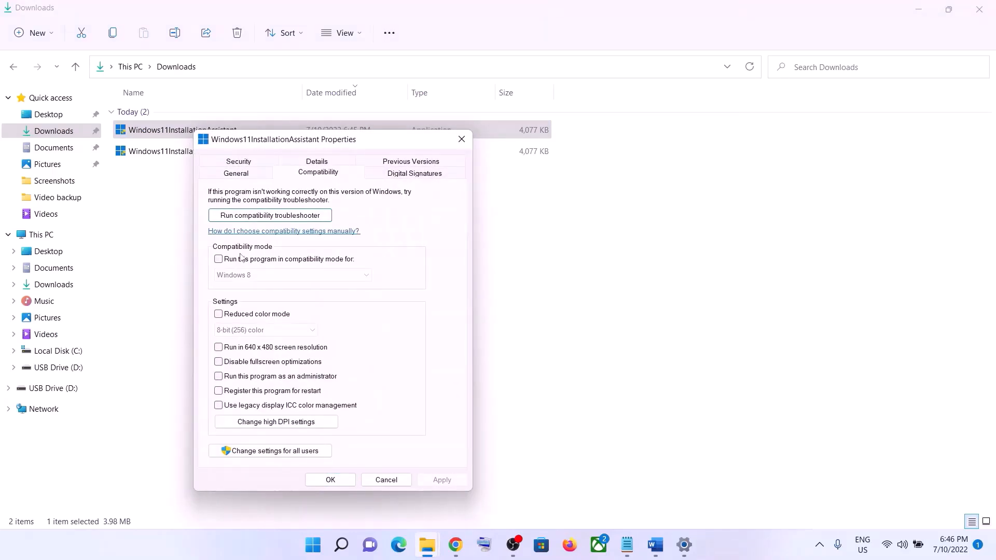
left_click(218, 259)
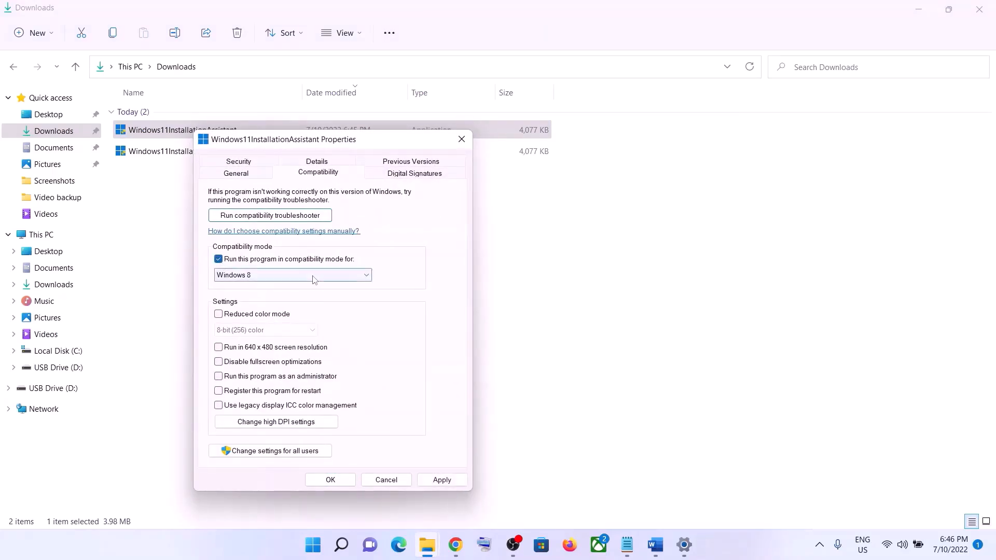
left_click(336, 275)
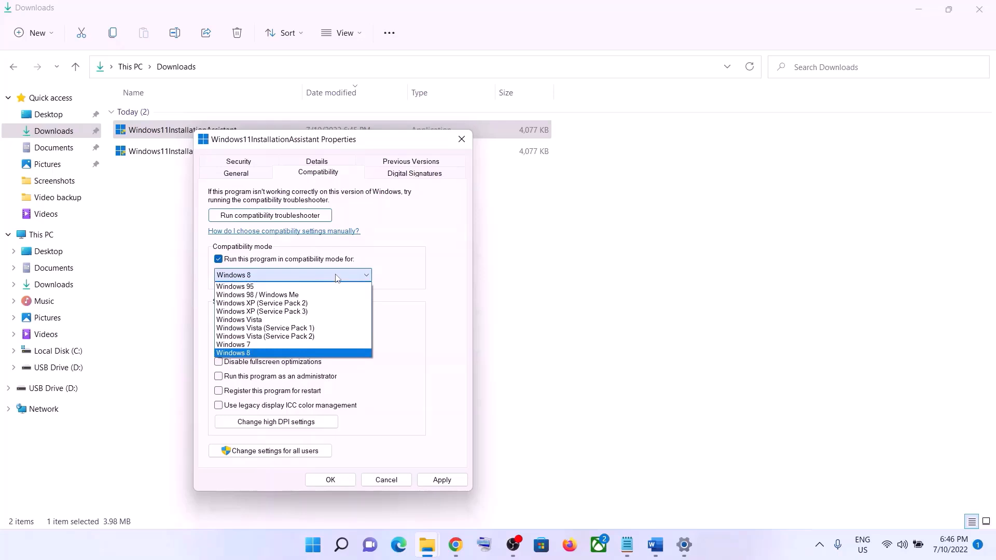
left_click(248, 345)
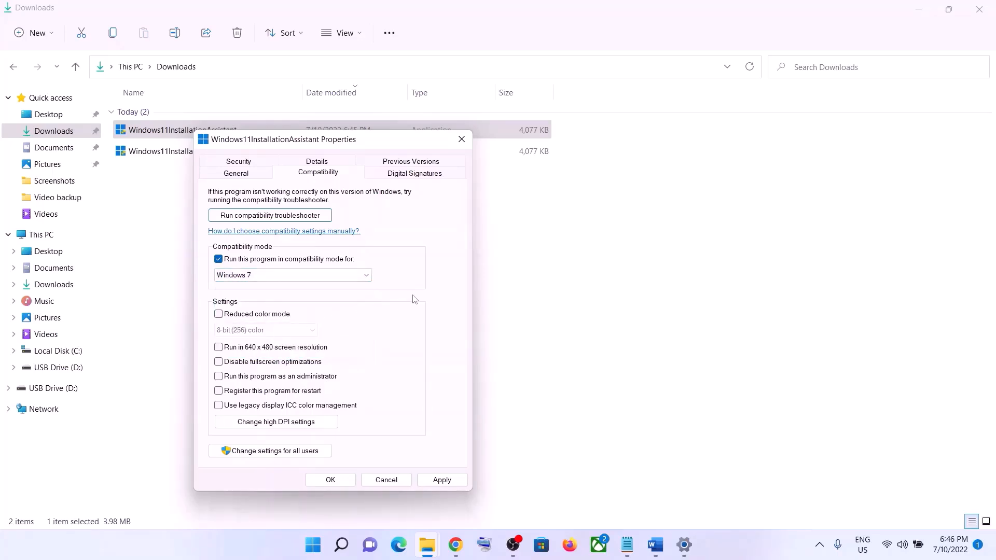
left_click(351, 480)
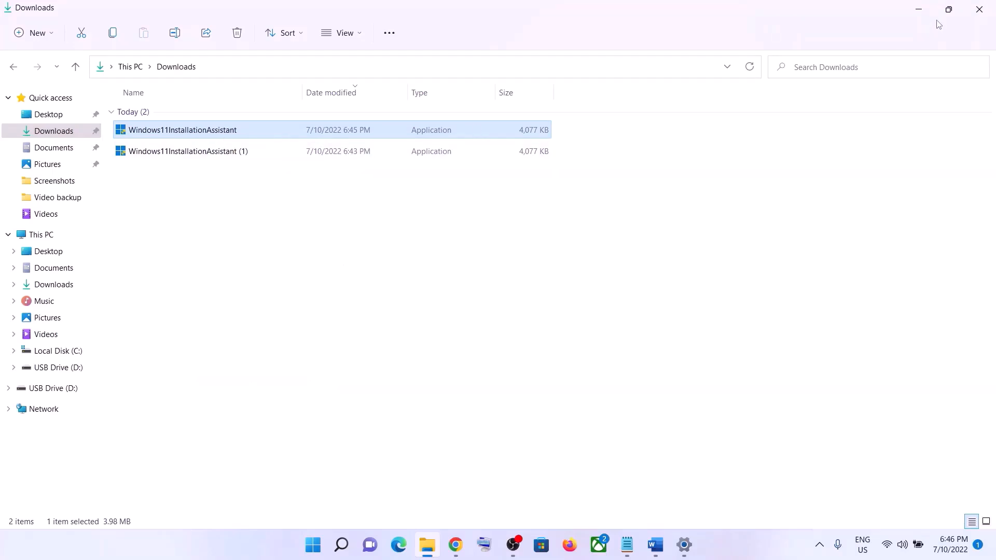
left_click(919, 9)
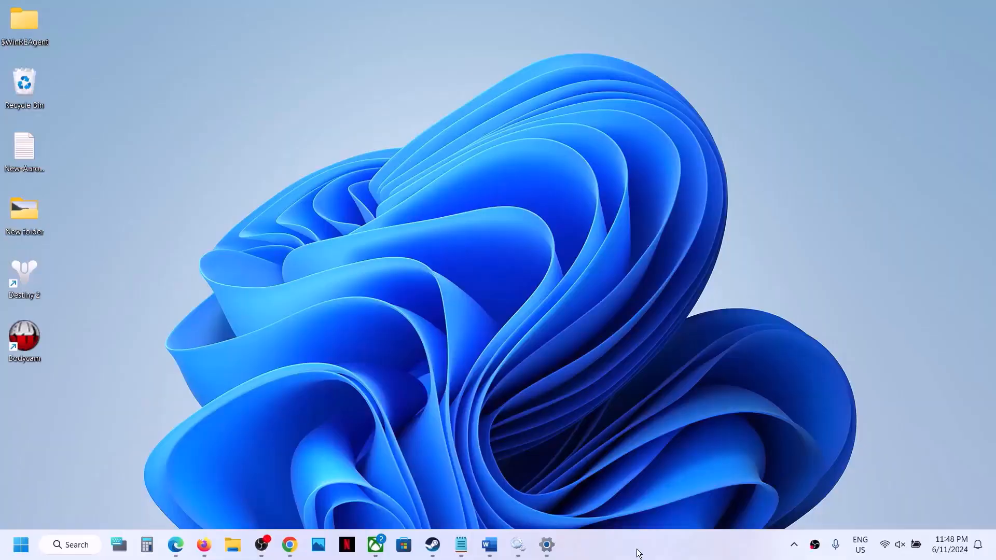
Step: In Document2, select the Step 4 Update Catalog URL, then return to the catalog page in Chrome
mouse_move(488, 541)
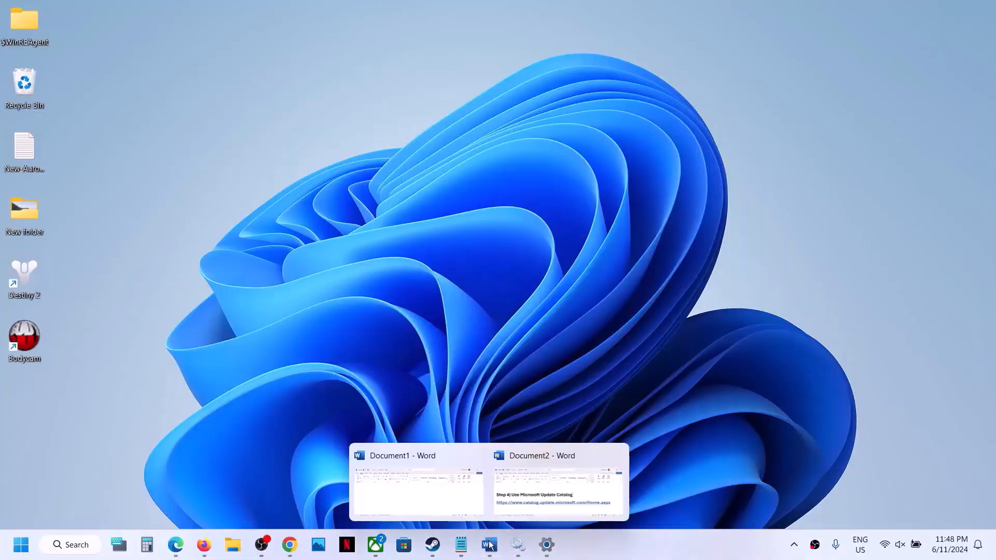
left_click(531, 486)
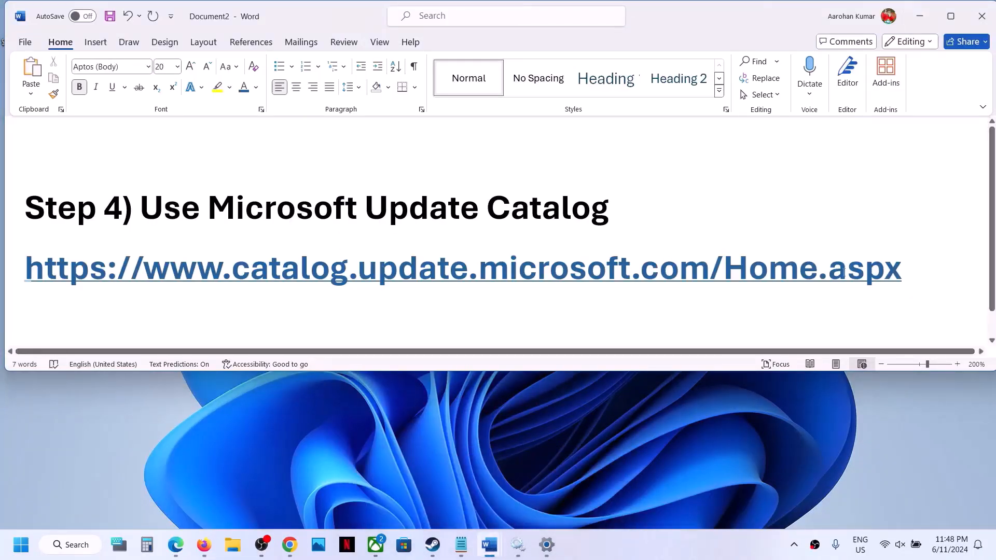
left_click_drag(916, 270, 25, 273)
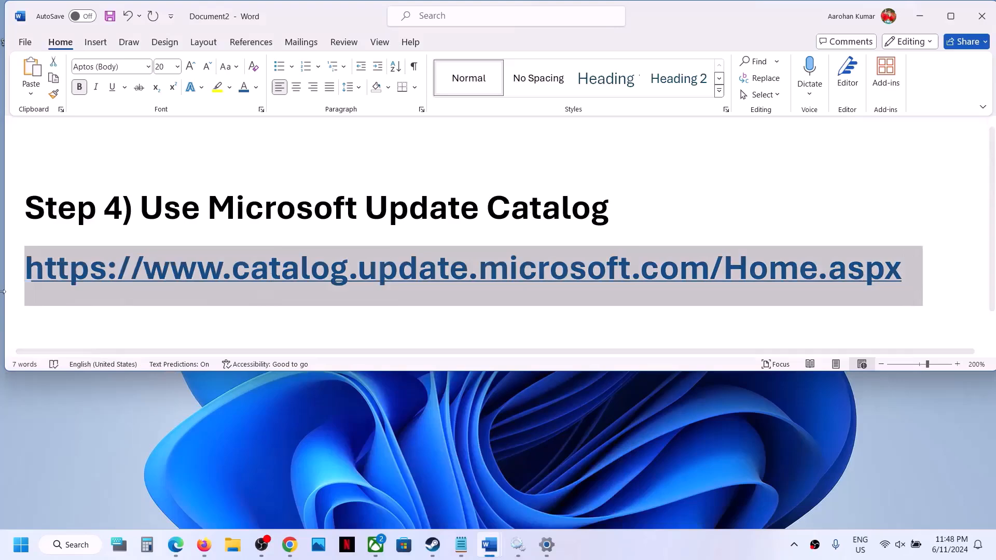
left_click(292, 545)
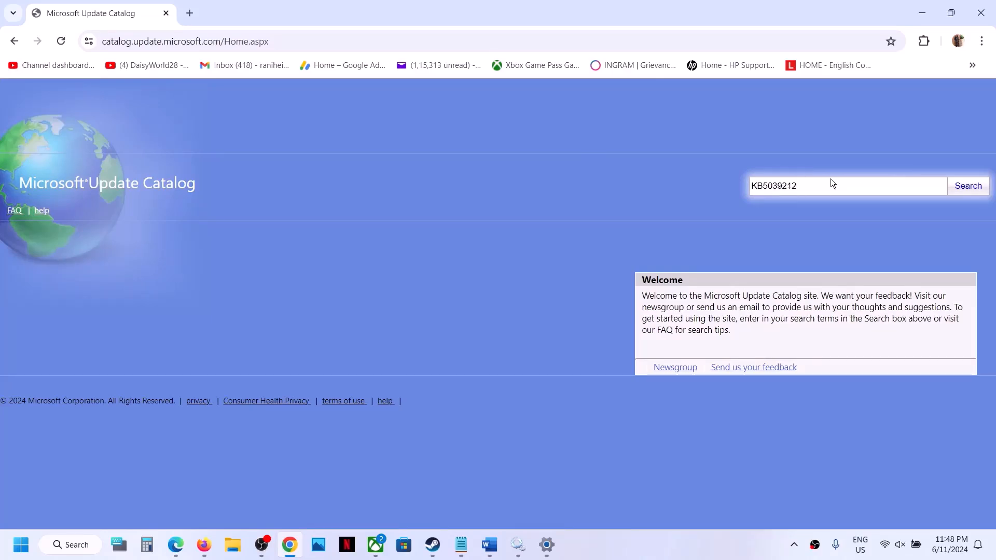
Step: Search the Microsoft Update Catalog for KB5039212
left_click_drag(822, 183, 742, 187)
left_click(969, 187)
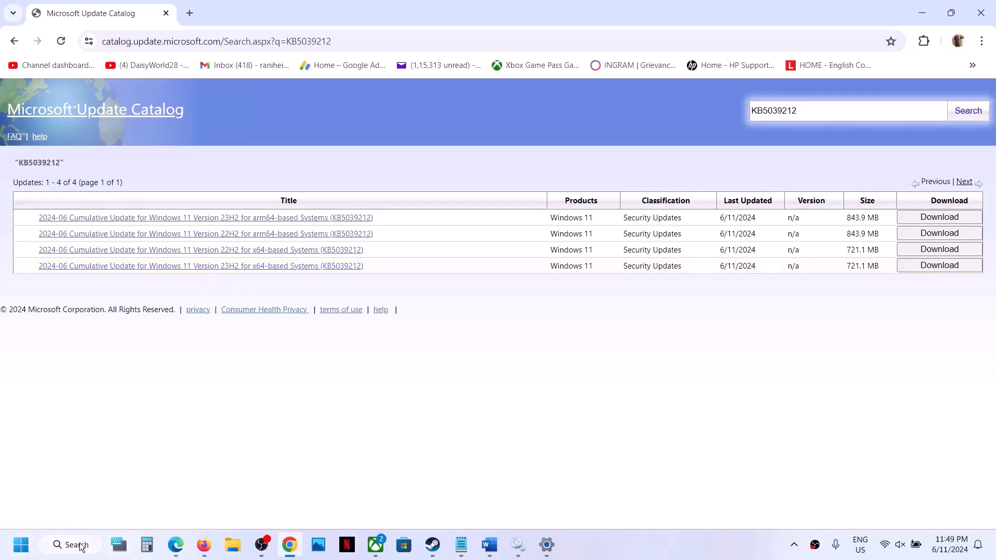
Step: Check the installed Windows version with winver, then close About Windows
left_click(18, 549)
type("winver")
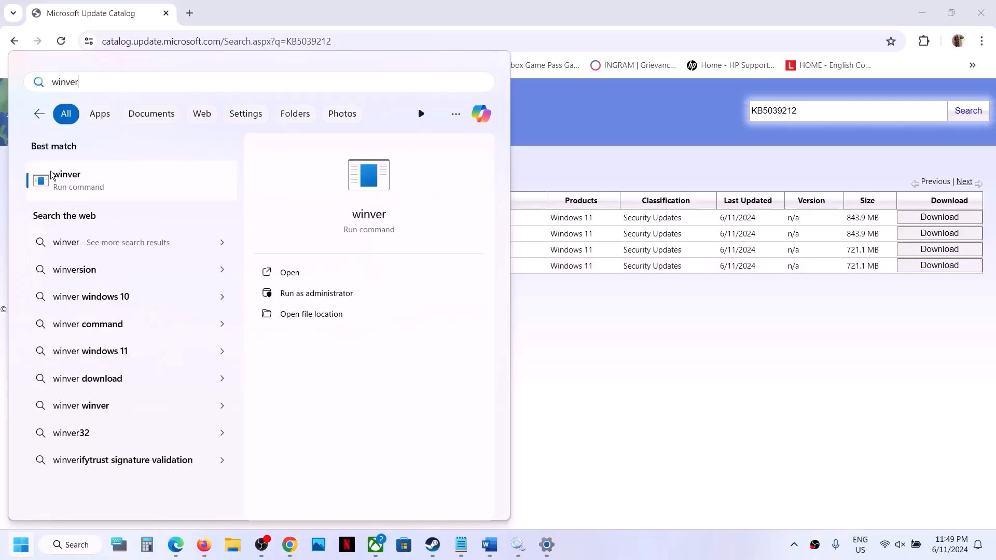
left_click(51, 177)
left_click_drag(226, 40, 564, 228)
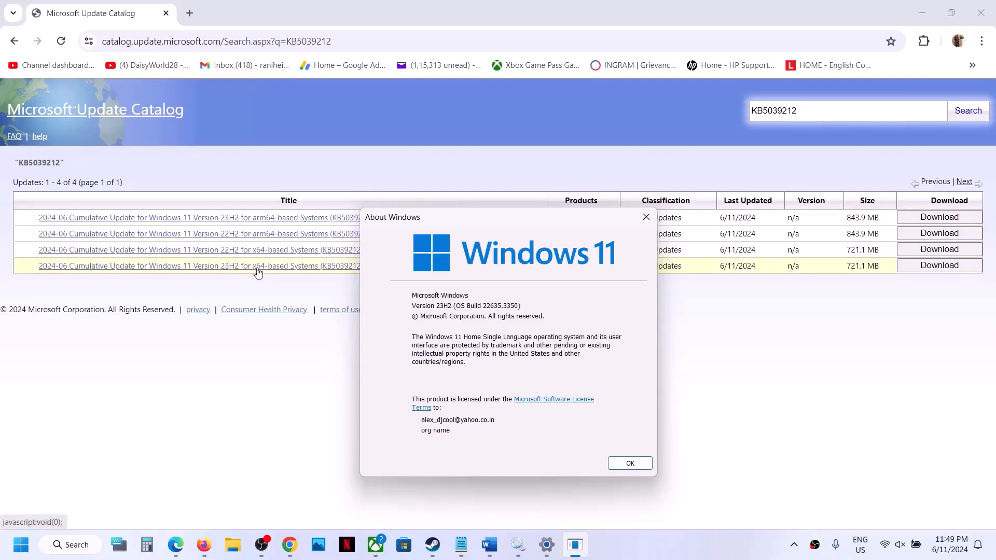
left_click(645, 216)
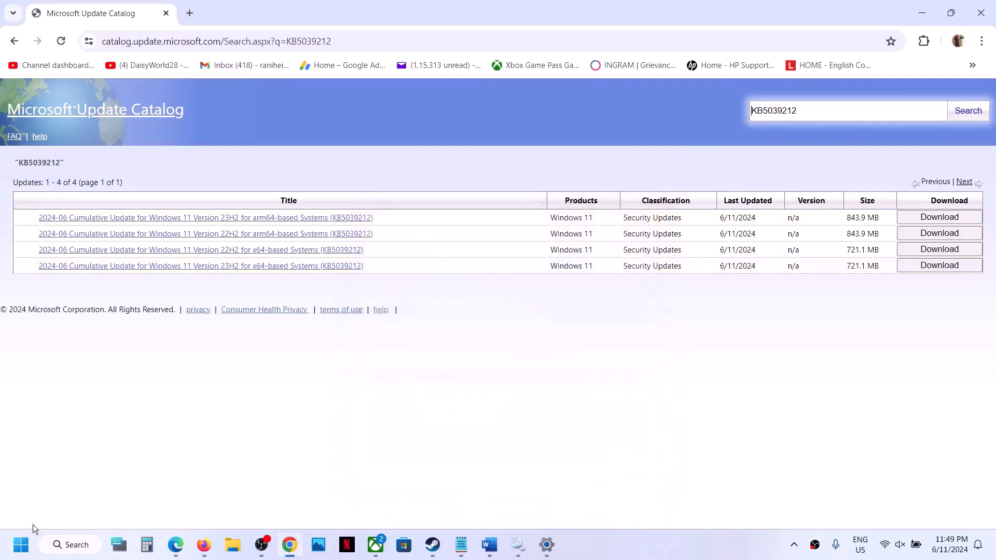
Step: Confirm in Settings > System > About that the system type is 64-bit x64-based, then close Settings
left_click(38, 554)
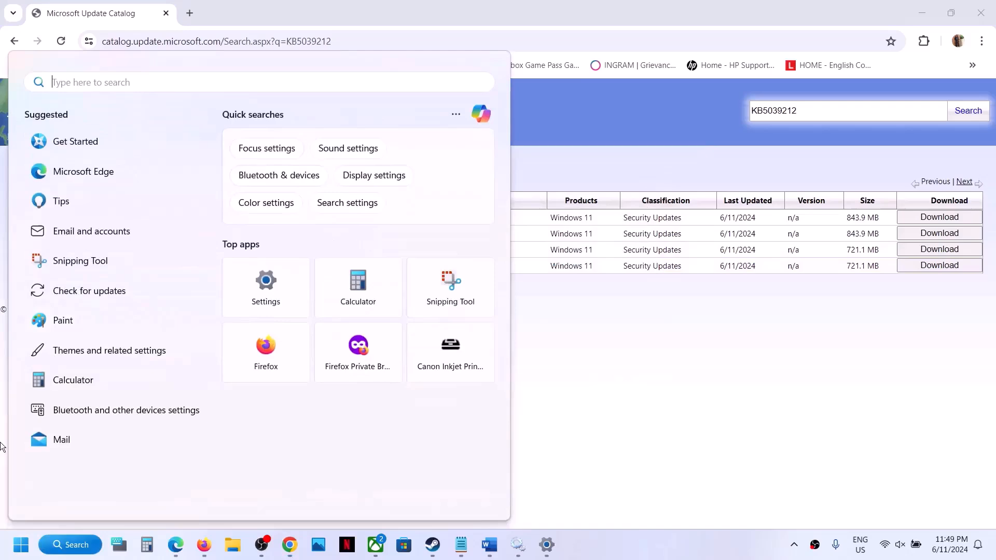
left_click(21, 545)
left_click(188, 233)
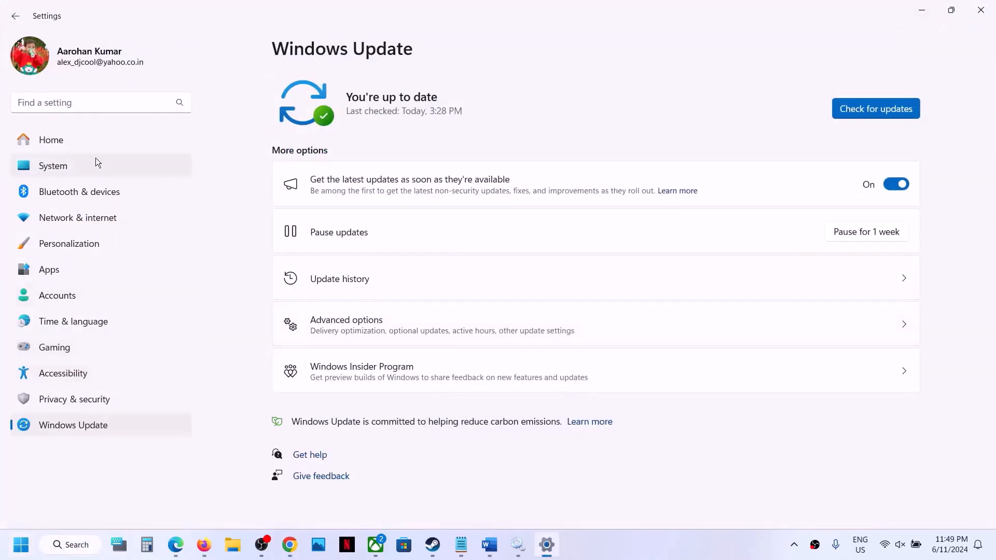
left_click(64, 164)
scroll(452, 313, "down", 10)
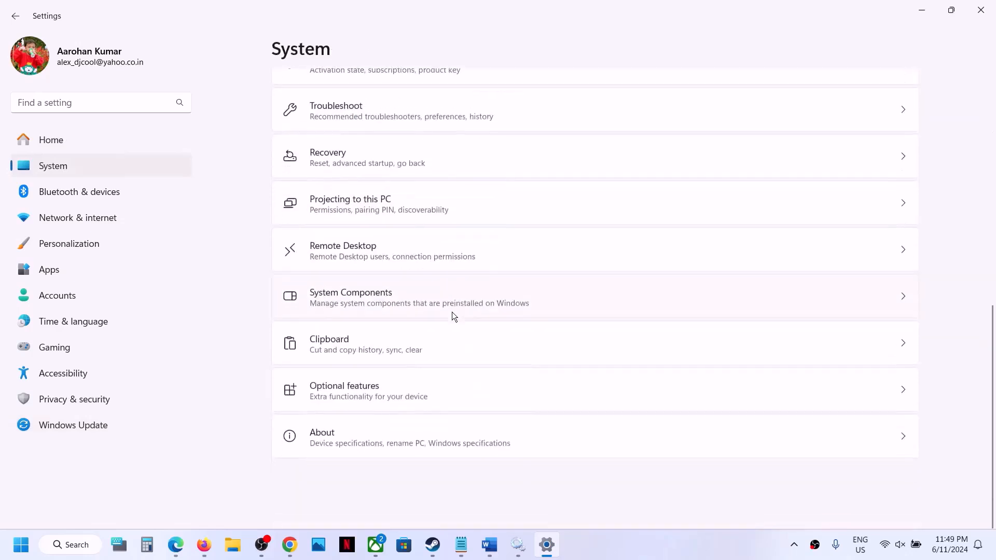
left_click(357, 489)
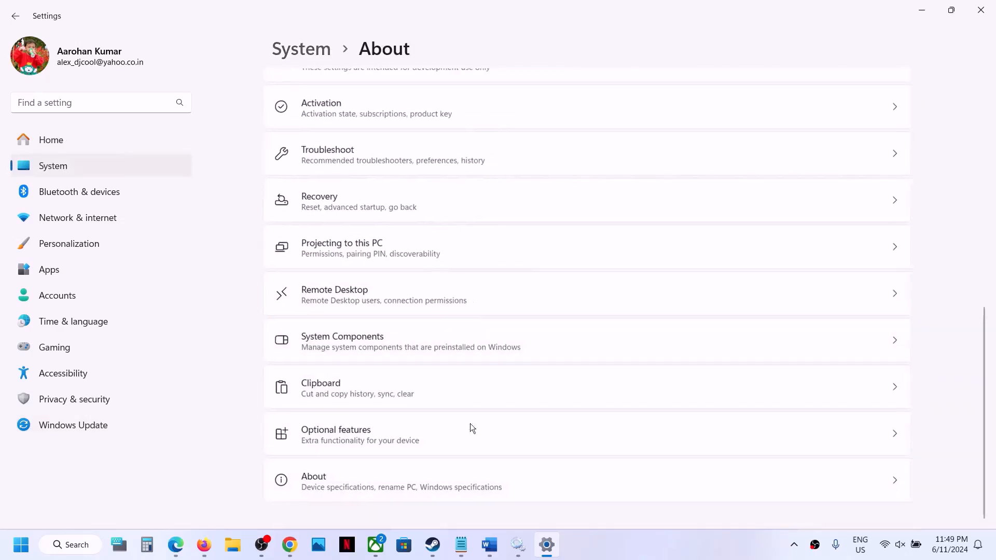
left_click_drag(388, 257, 576, 255)
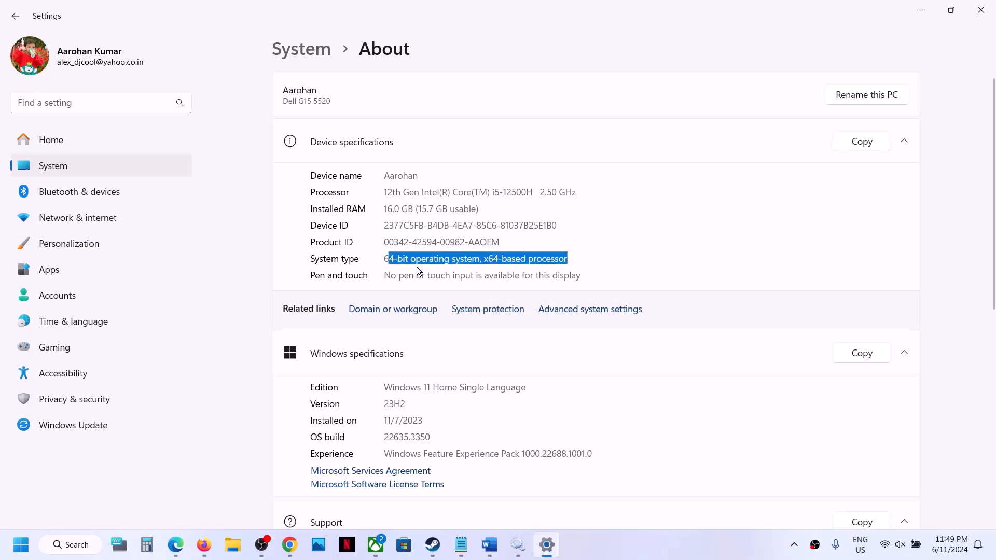
left_click(981, 10)
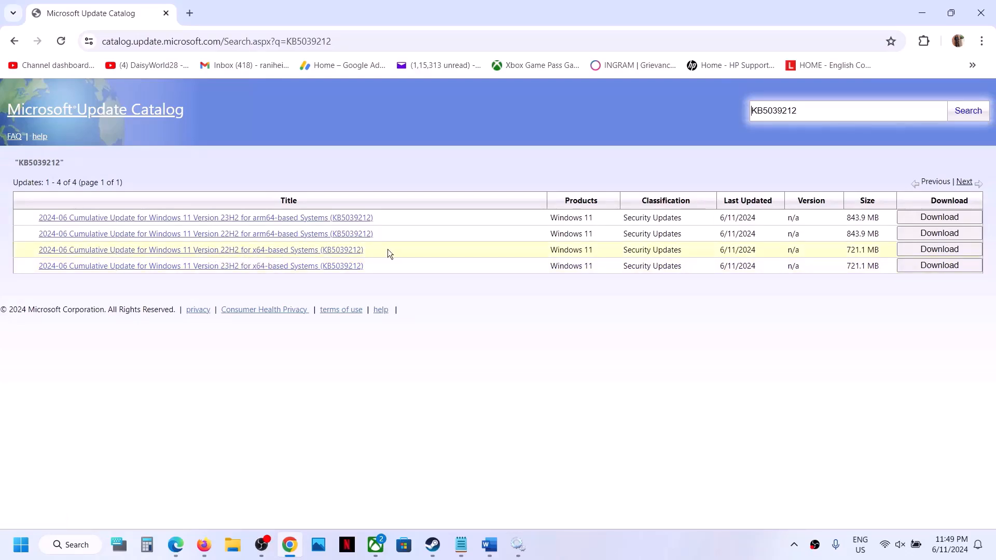
Step: Download the KB5039212 .msu file for Windows 11 Version 23H2 x64-based systems
left_click(945, 273)
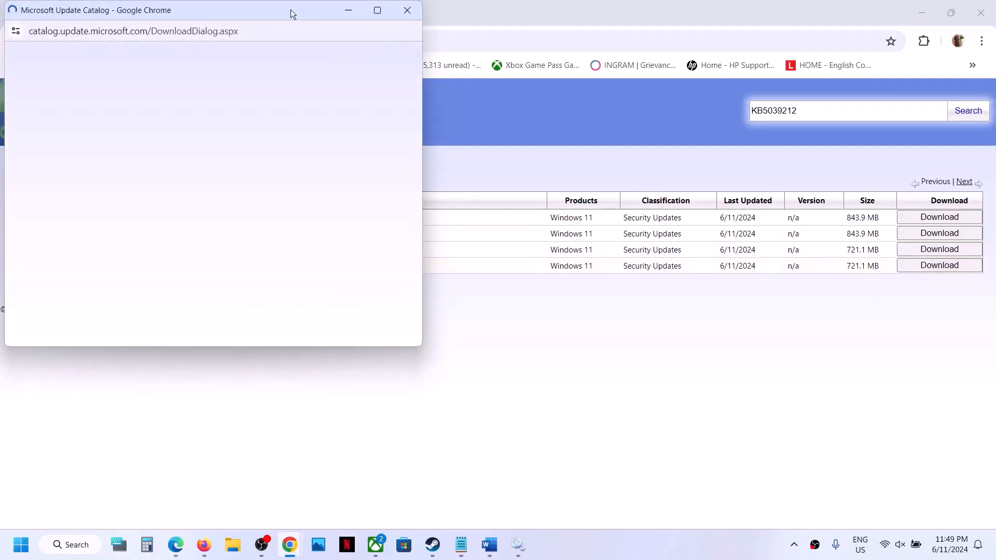
left_click_drag(288, 11, 551, 119)
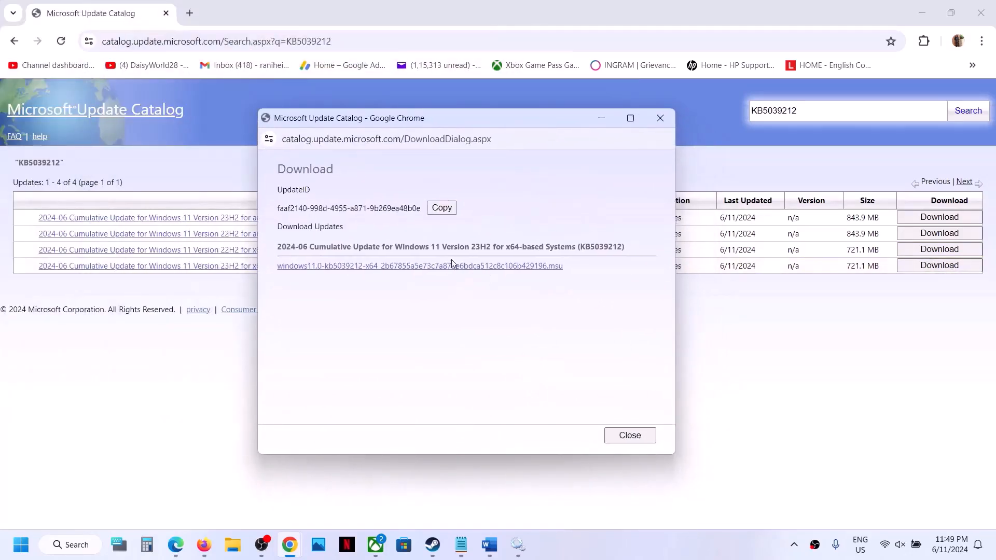
left_click(420, 267)
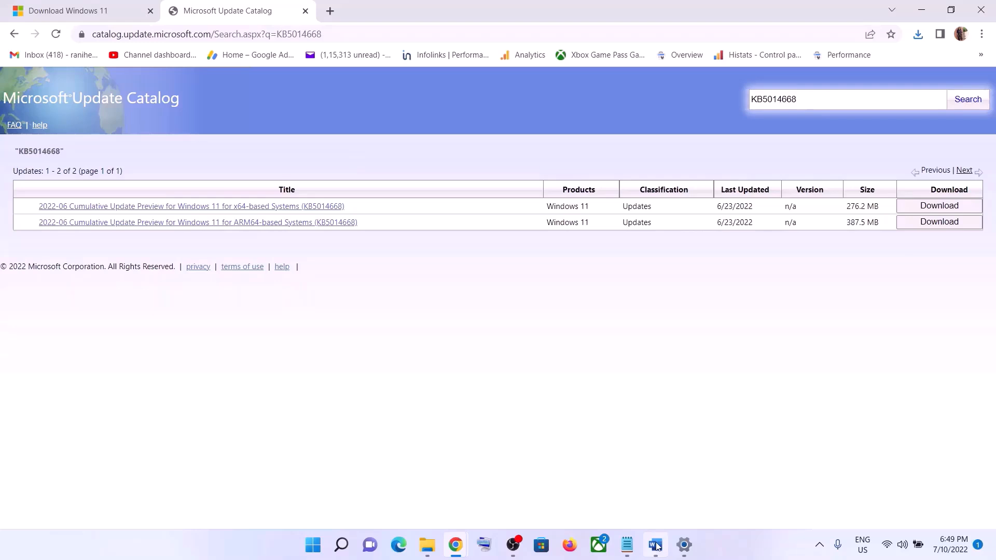
Step: Copy the Step 5 commands, SC config trustedinstaller start=auto through net start appidsvc
key("alt+Tab")
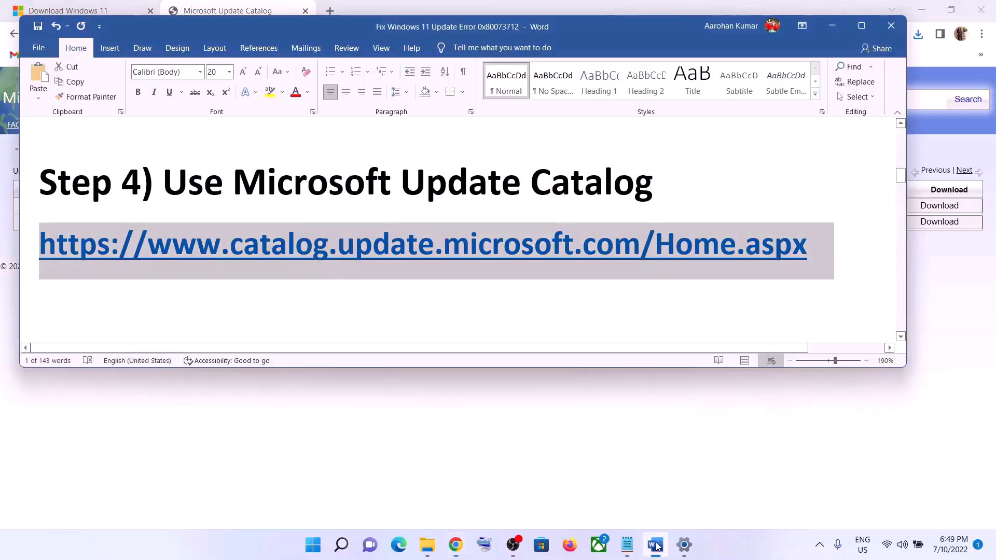
scroll(534, 237, "down", 4)
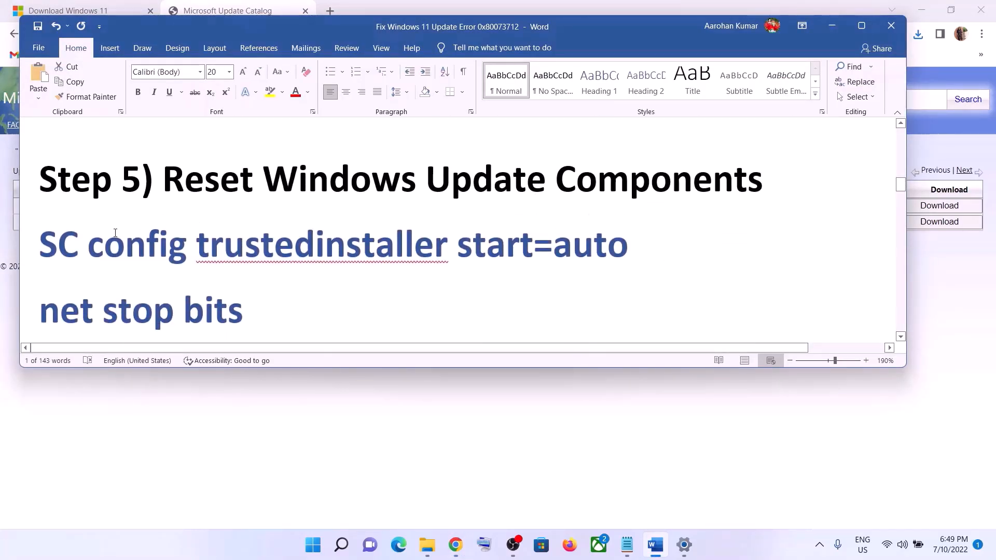
left_click_drag(41, 237, 314, 282)
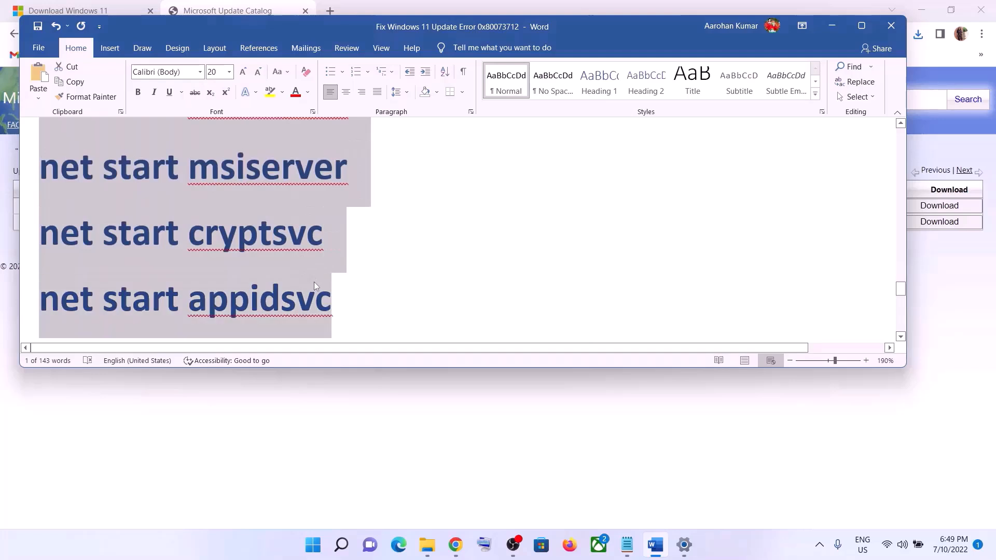
right_click(237, 214)
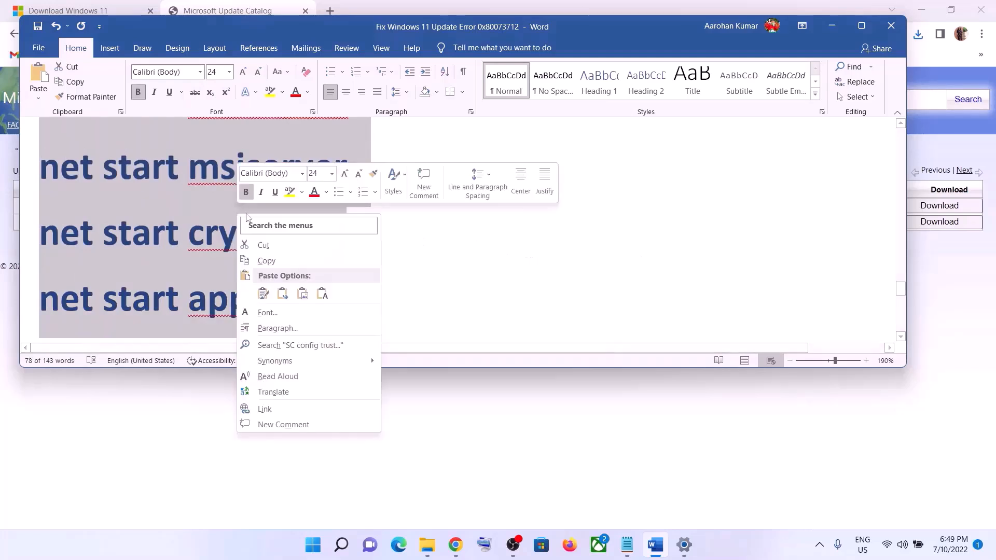
left_click(266, 261)
Step: Paste the copied reset commands into a new Notepad document
left_click(309, 547)
type("note")
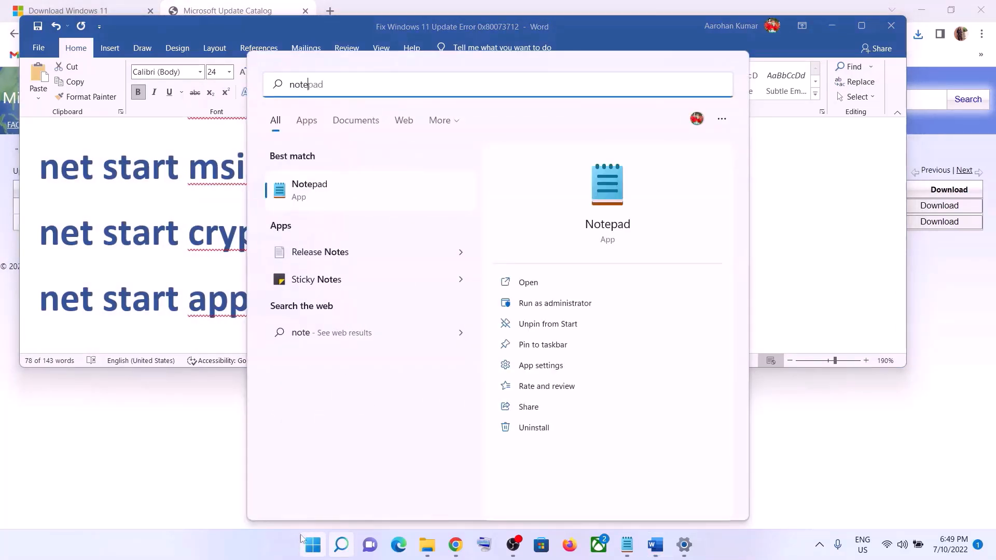
left_click(349, 179)
right_click(394, 194)
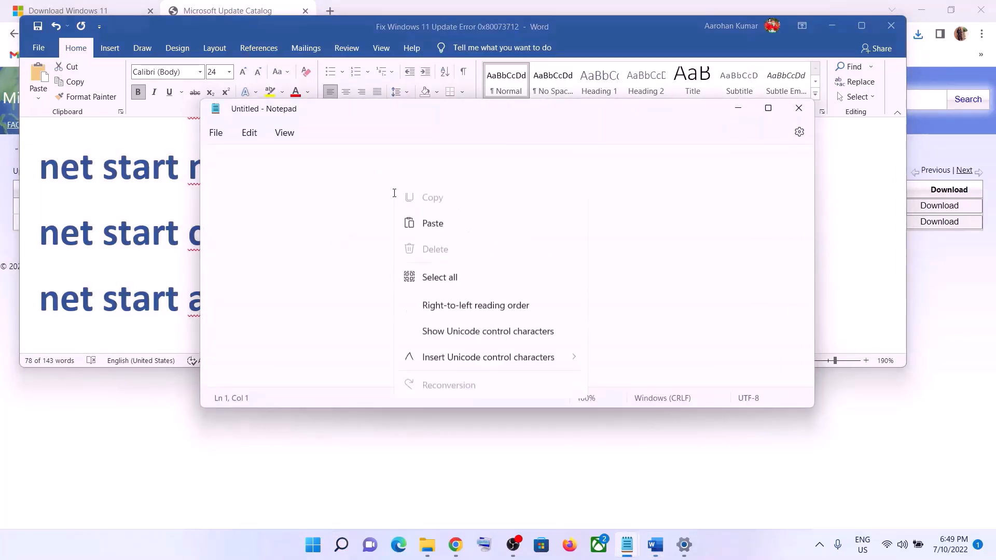
left_click(446, 288)
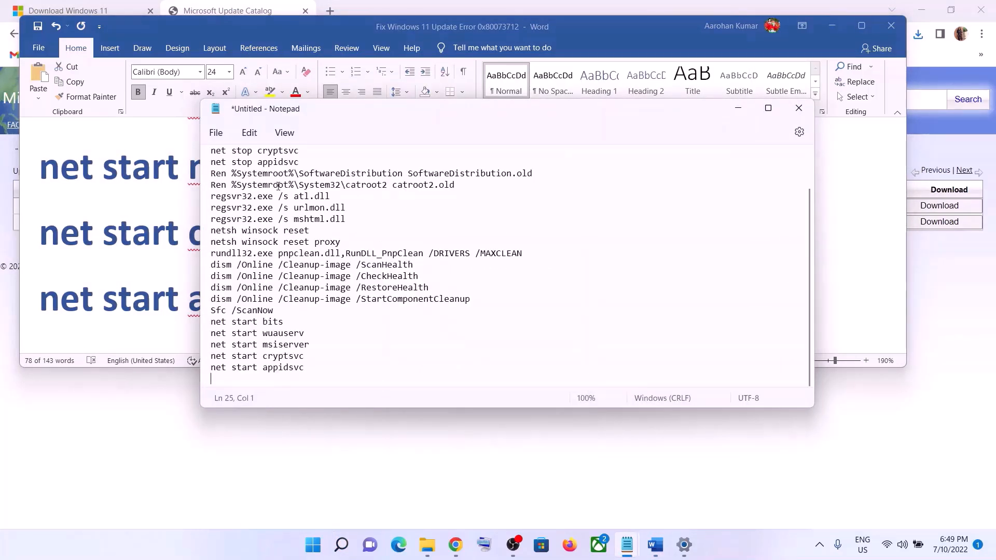
Step: Save the note to the Desktop as Wufix.bat with file type All files
left_click(222, 131)
left_click(258, 248)
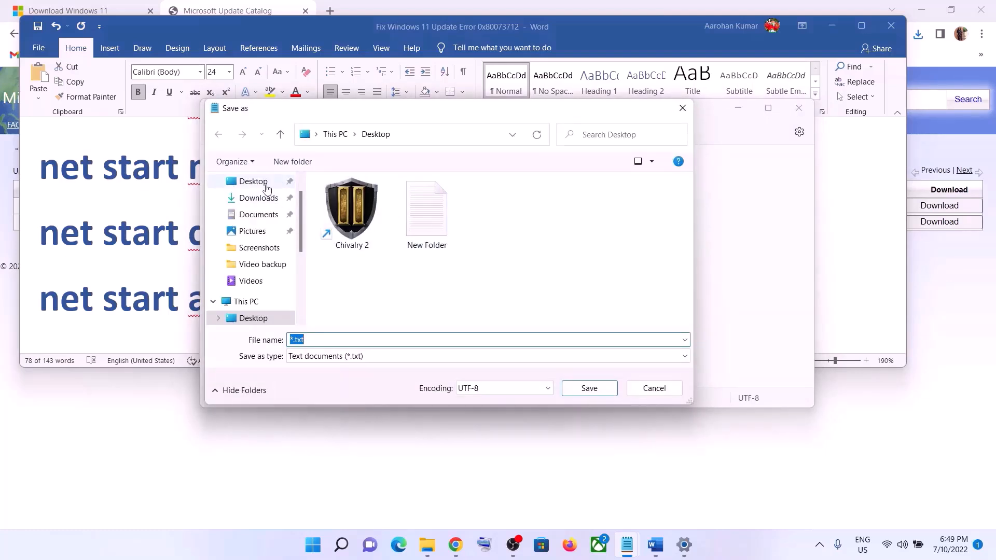
left_click(267, 189)
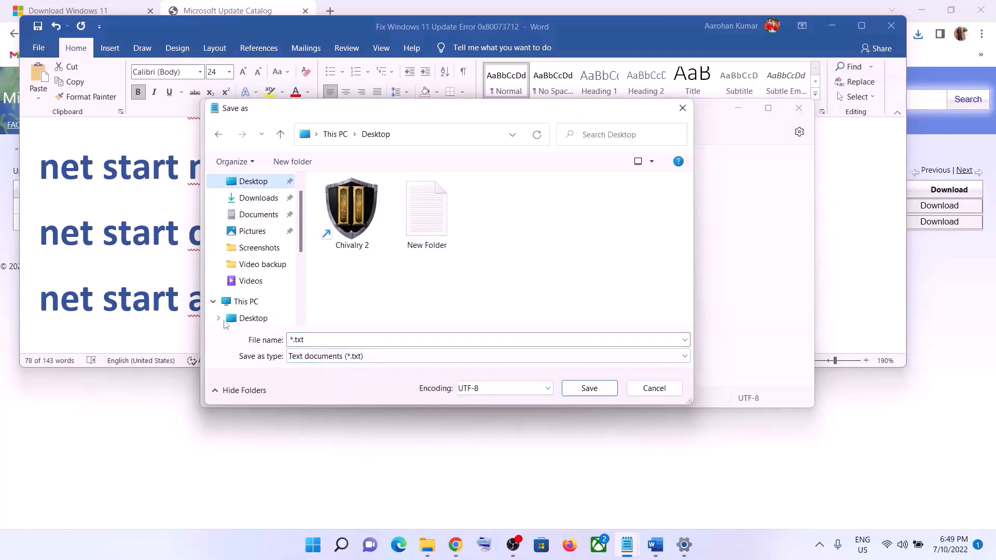
left_click(160, 299)
scroll(226, 265, "down", 4)
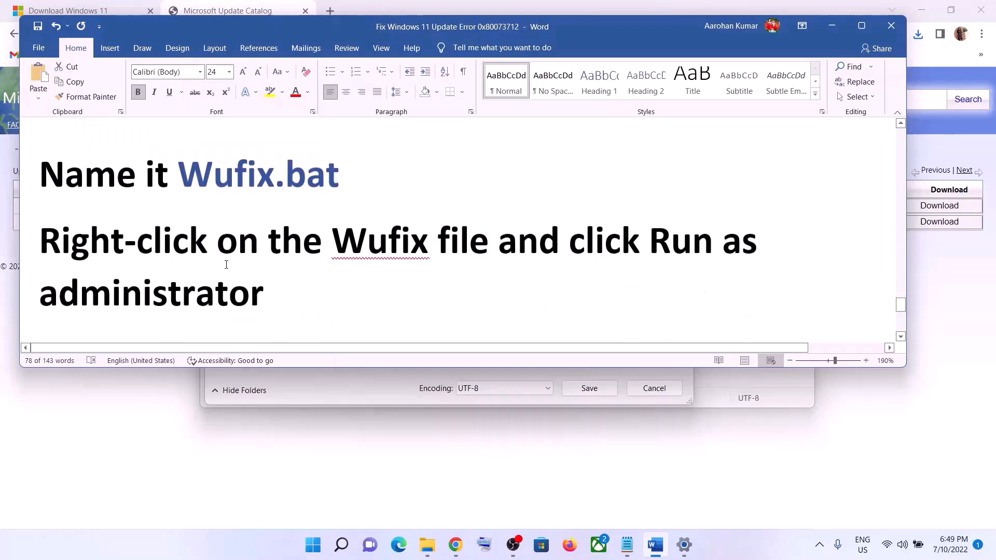
left_click_drag(184, 167, 335, 176)
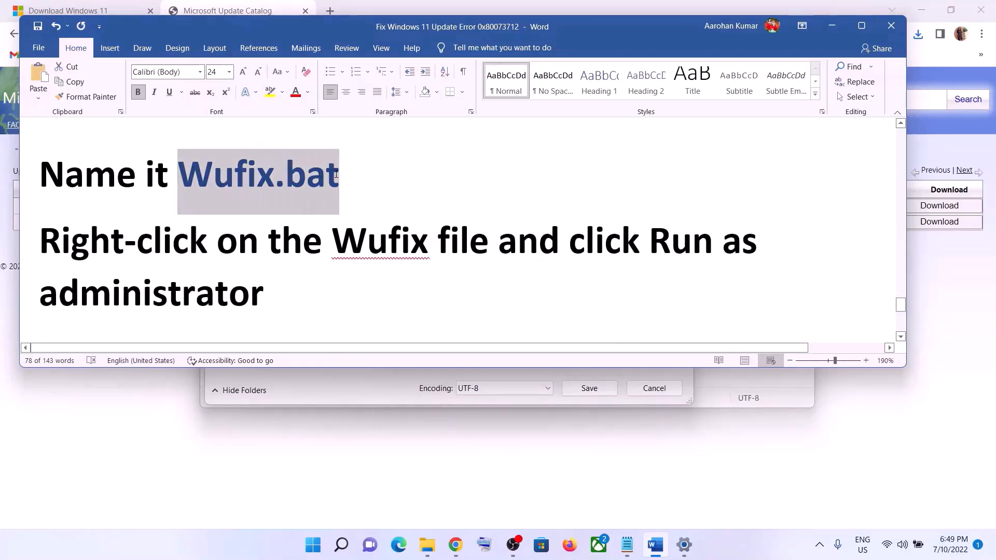
key("alt+Tab")
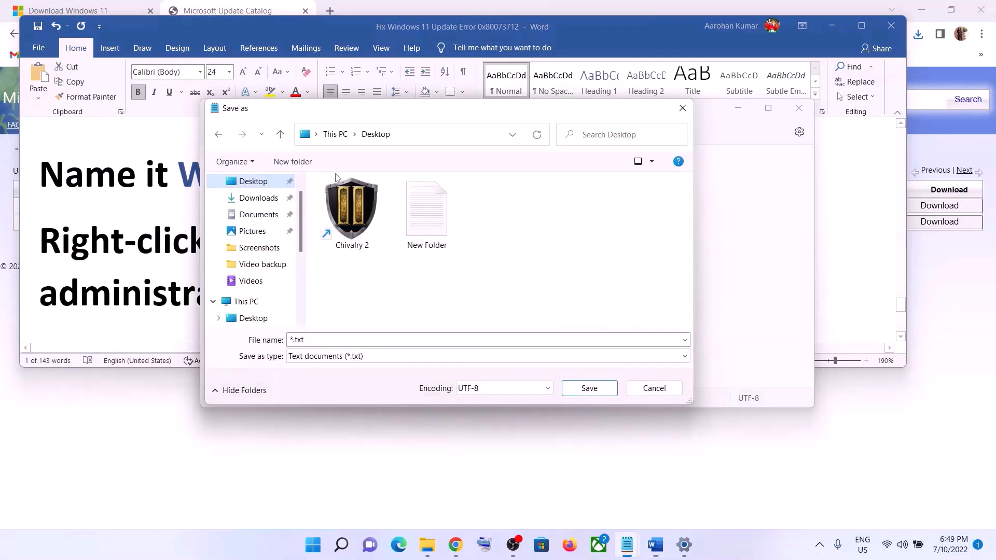
left_click(314, 338)
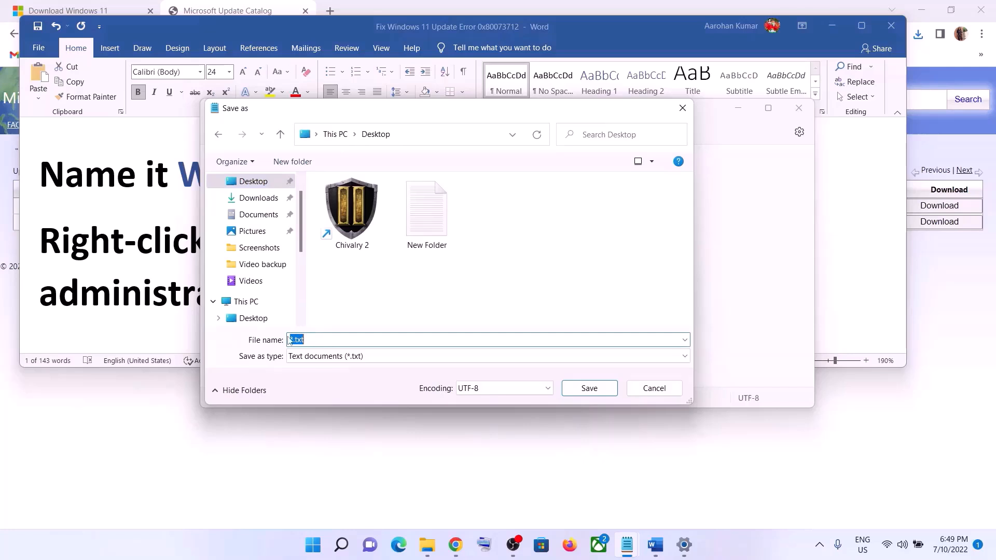
key("ctrl+v")
left_click(312, 362)
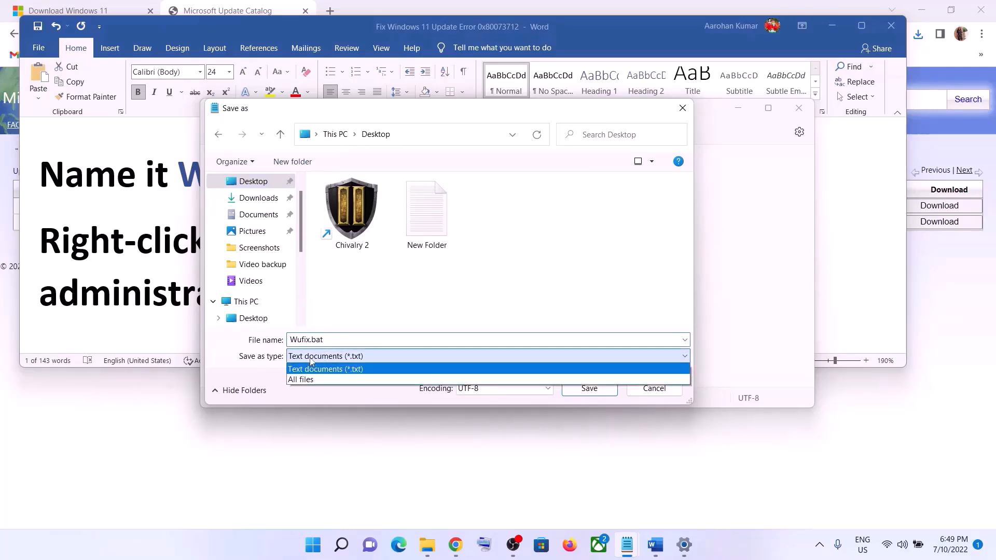
left_click(308, 380)
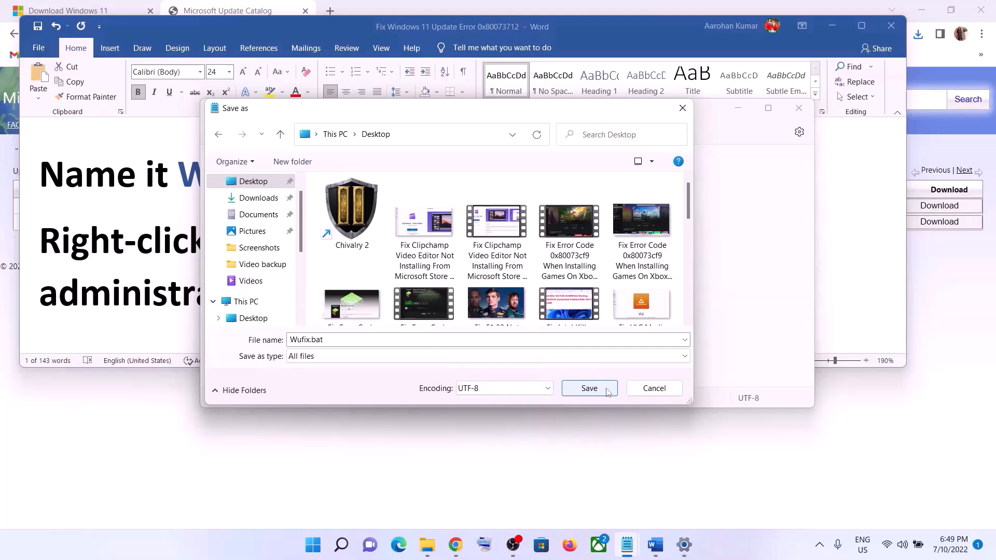
left_click(589, 389)
Step: Run Wufix.bat from the desktop as administrator
key("super+d")
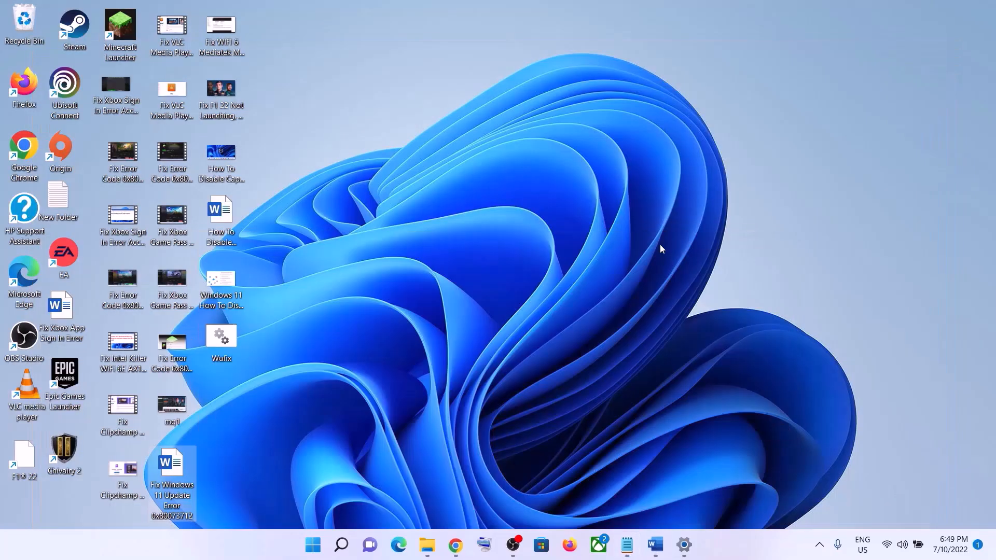
right_click(233, 341)
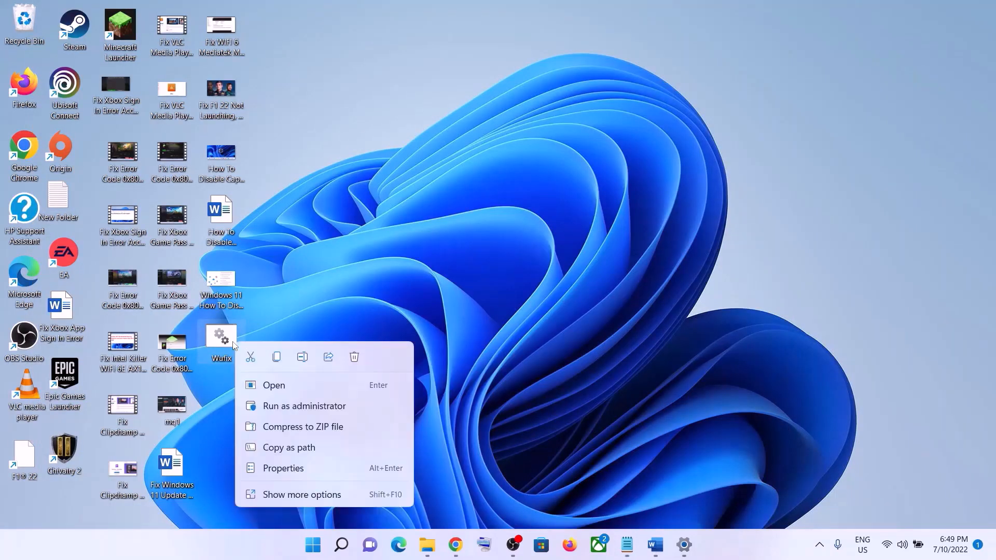
left_click(328, 406)
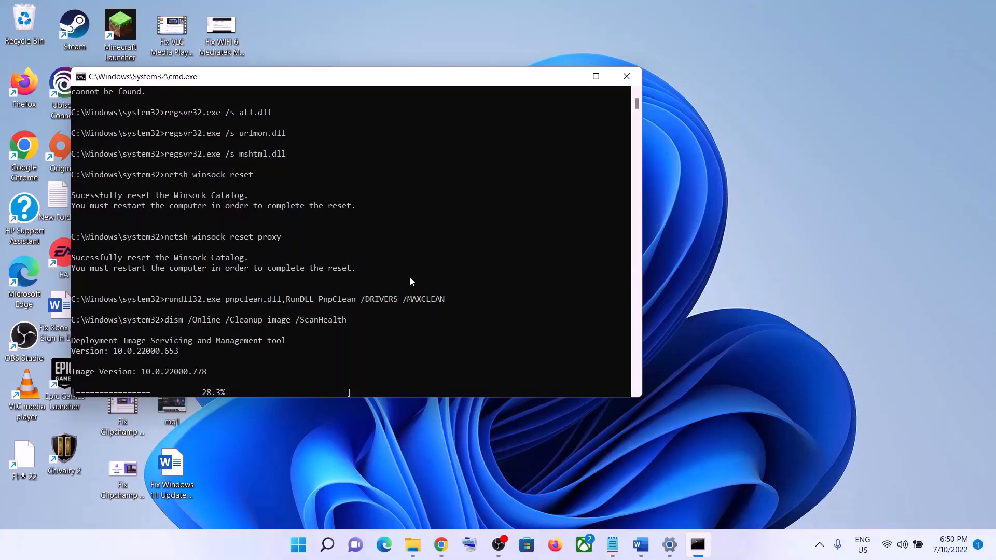
Step: Check the Start menu power options, then open the system About information
left_click(298, 544)
left_click(659, 500)
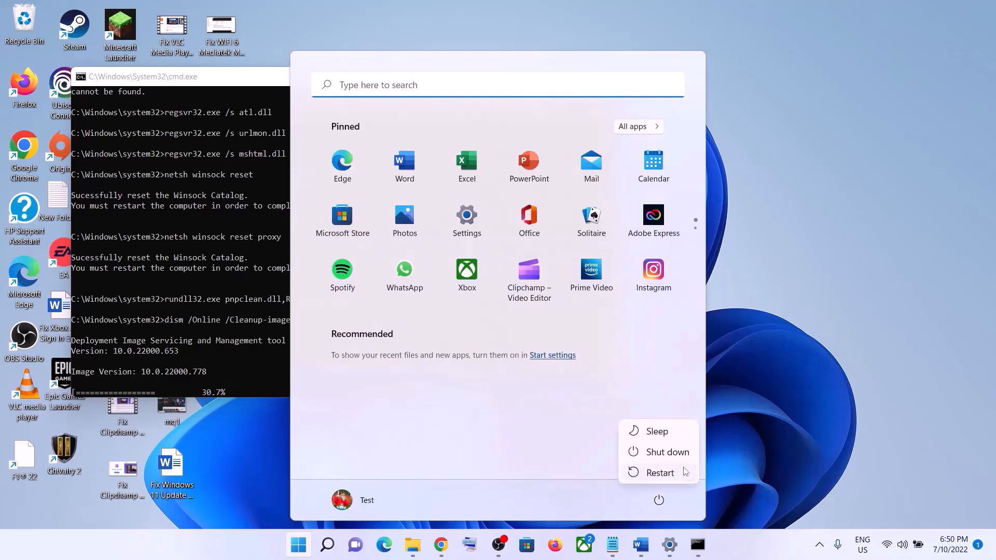
left_click(791, 423)
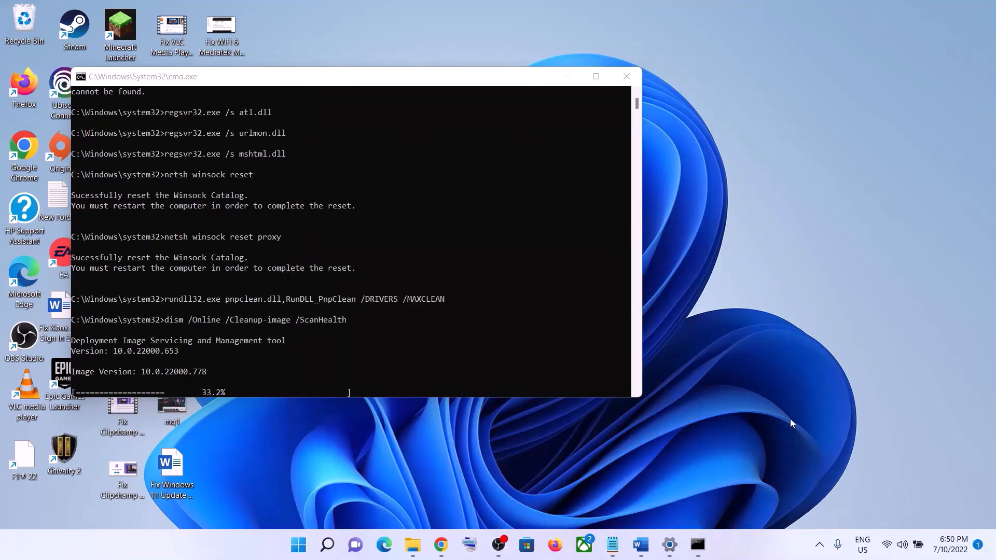
left_click(670, 544)
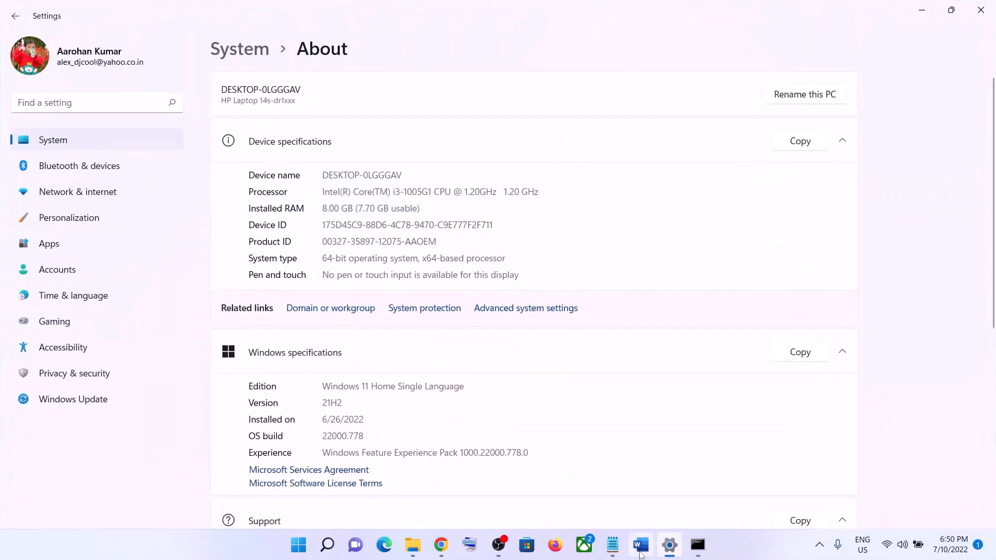
Step: Select the Step 6 'Use Media Creation Tool' heading in the Word guide, then scroll Chrome's download page
left_click(641, 548)
scroll(447, 224, "down", 5)
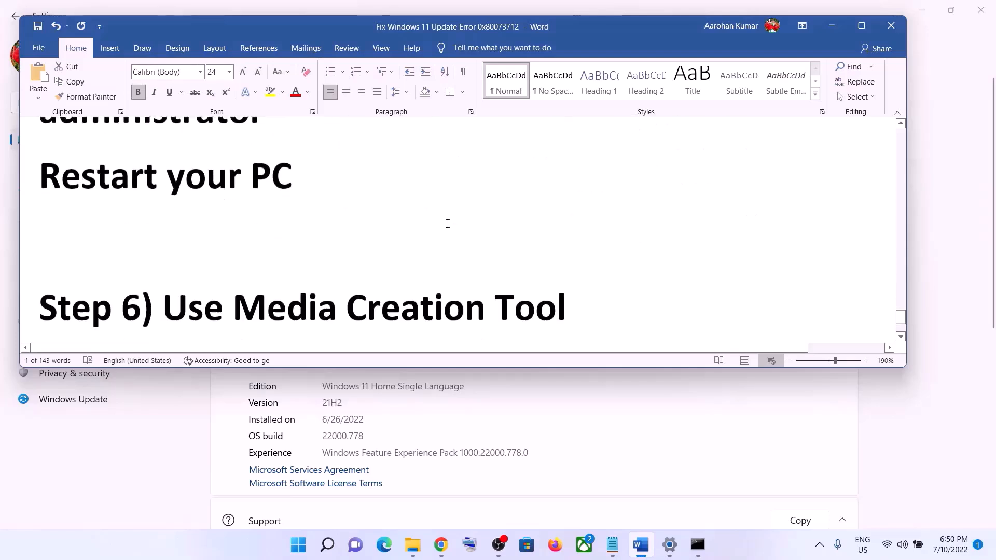
scroll(448, 224, "down", 2)
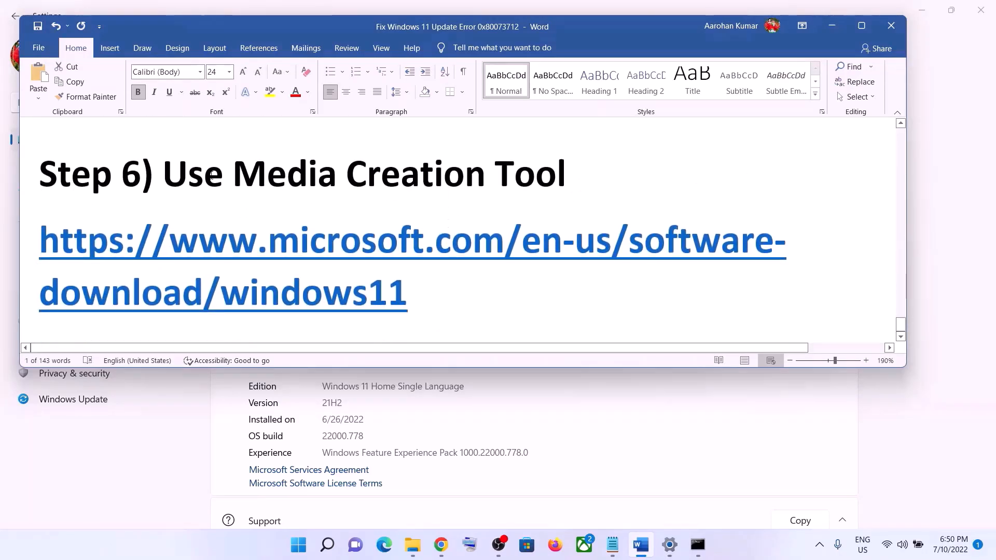
left_click_drag(162, 174, 574, 177)
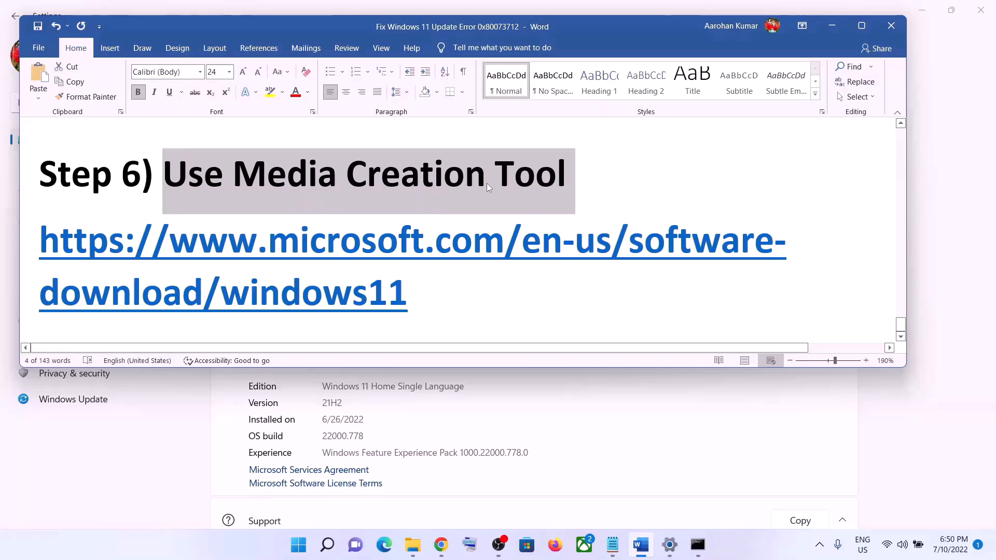
left_click(726, 553)
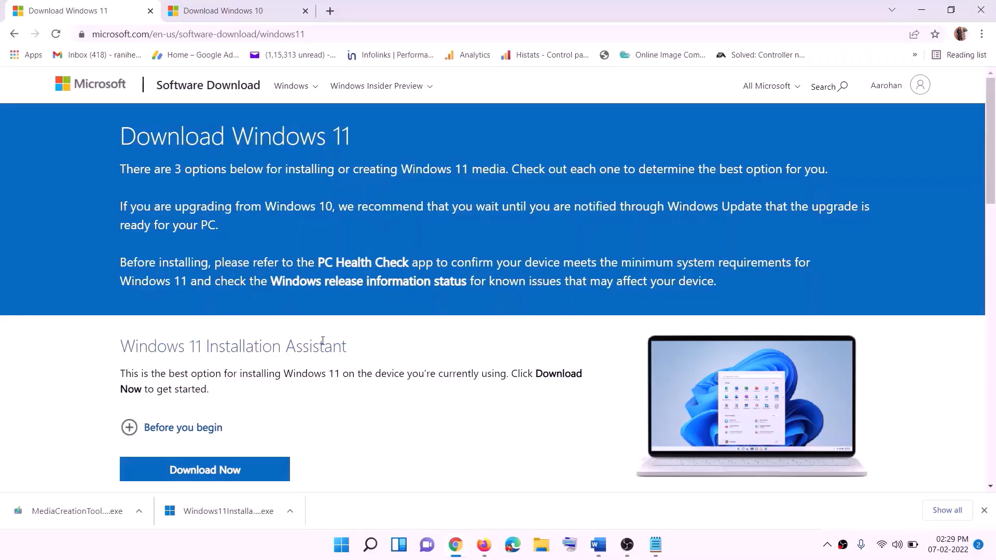
scroll(301, 343, "down", 5)
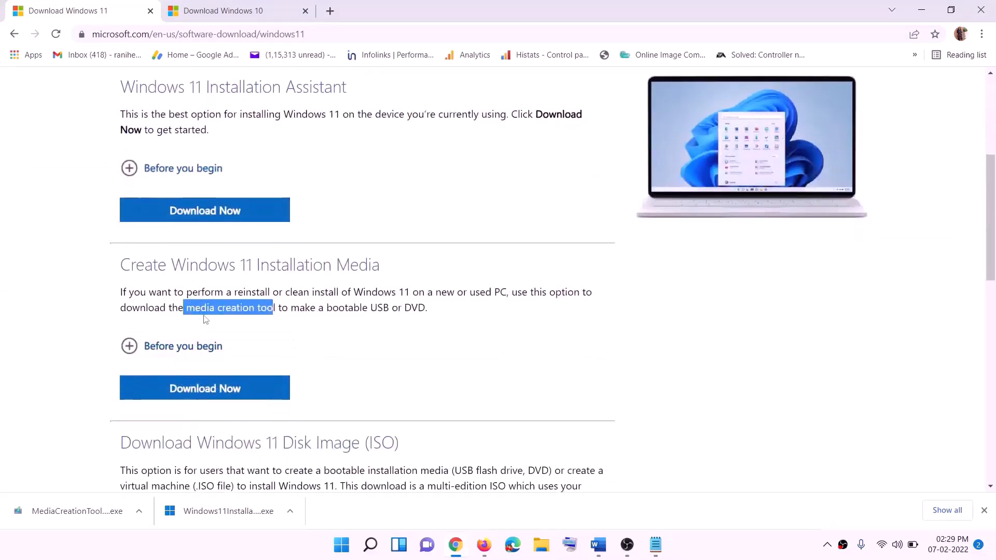
Step: Download the Media Creation Tool from Chrome and run it with administrator permission
left_click_drag(186, 307, 288, 308)
left_click(197, 395)
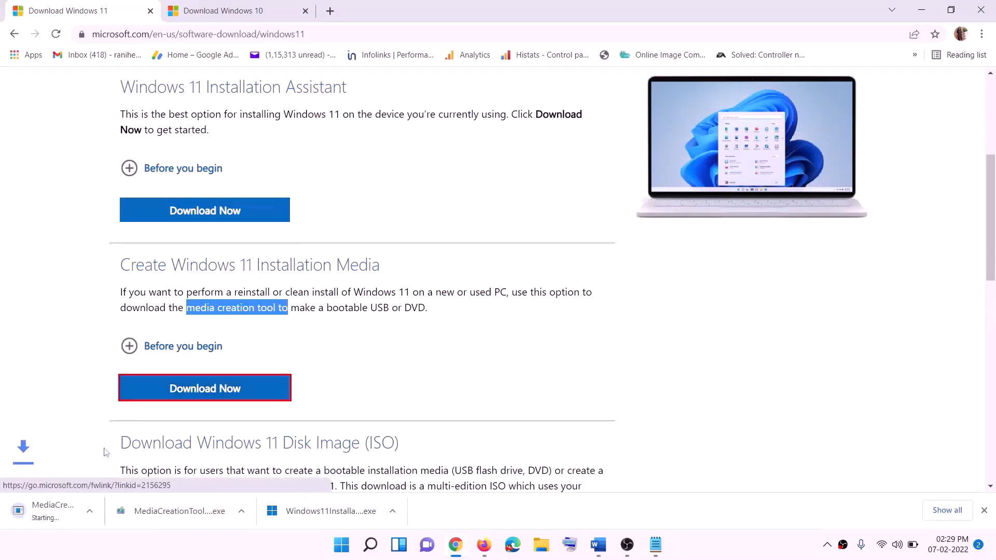
left_click(91, 513)
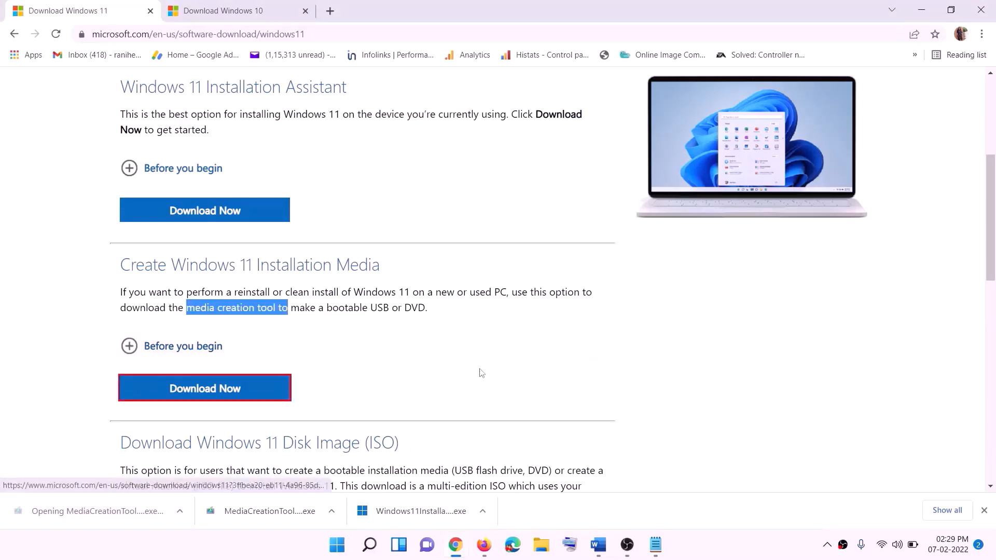
left_click(442, 383)
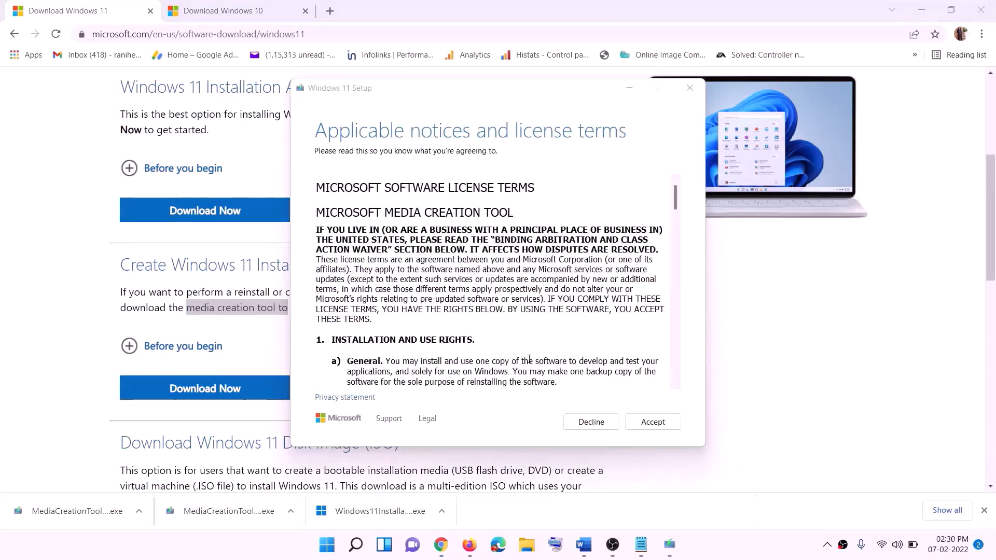
Step: Accept the license, keep the recommended edition, and save a Windows ISO file to the Desktop
left_click(649, 421)
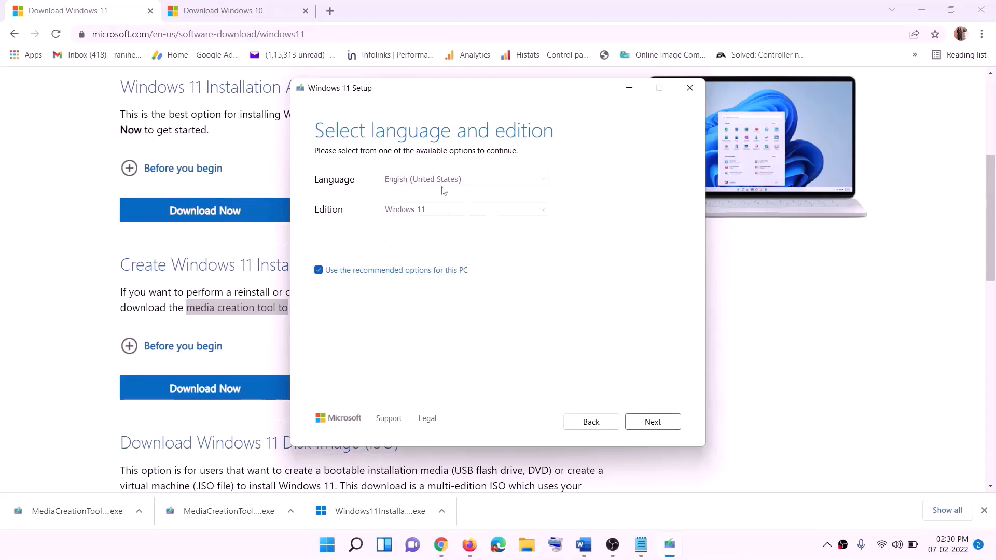
left_click(646, 421)
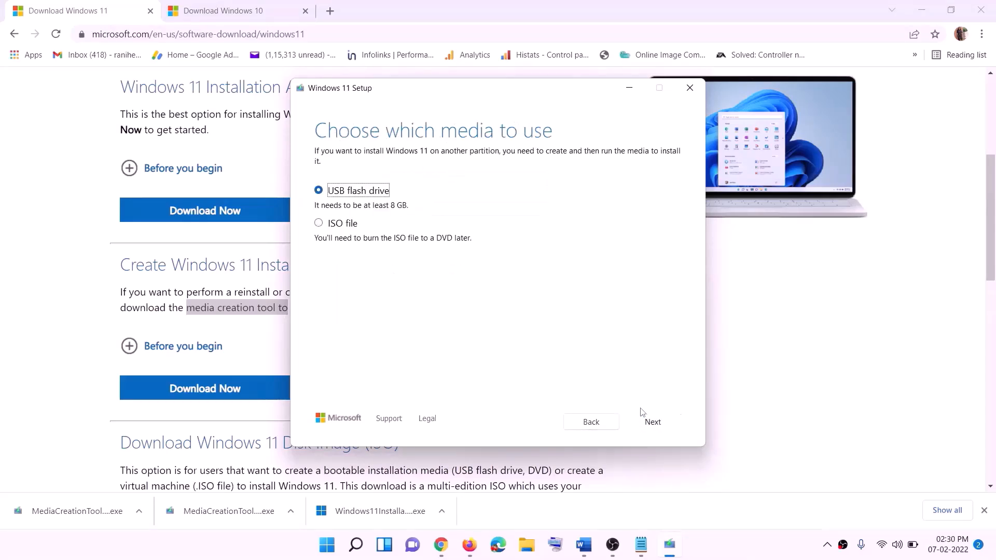
left_click(334, 225)
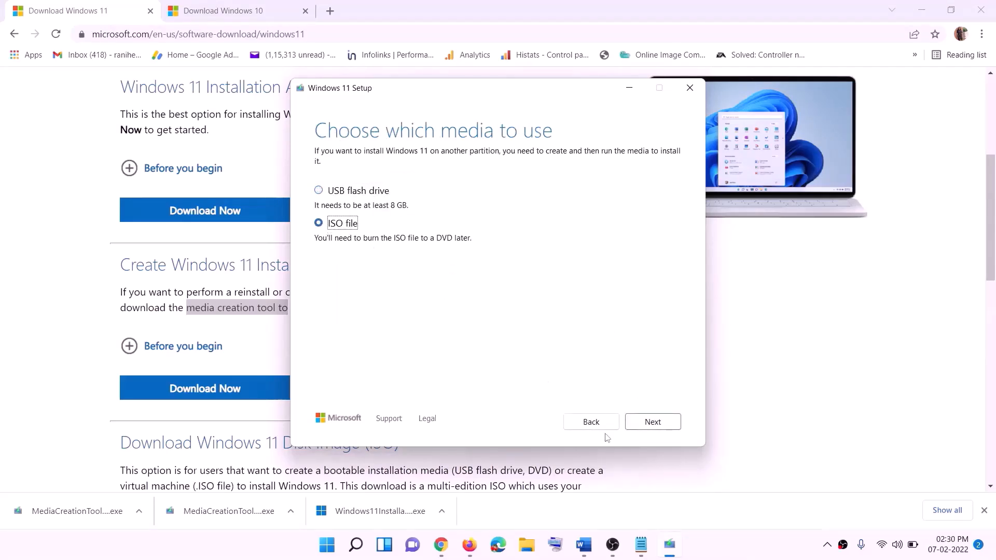
left_click(652, 422)
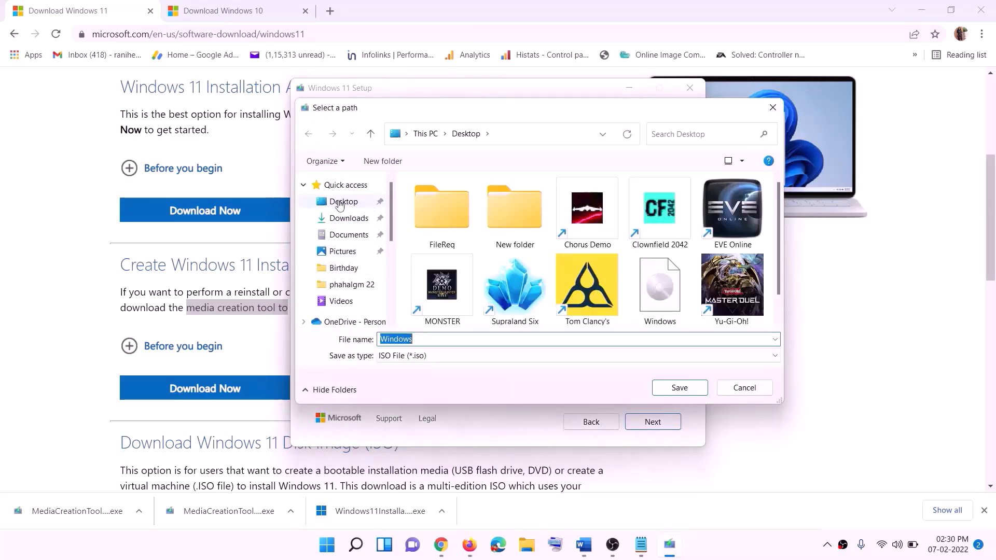
left_click(340, 203)
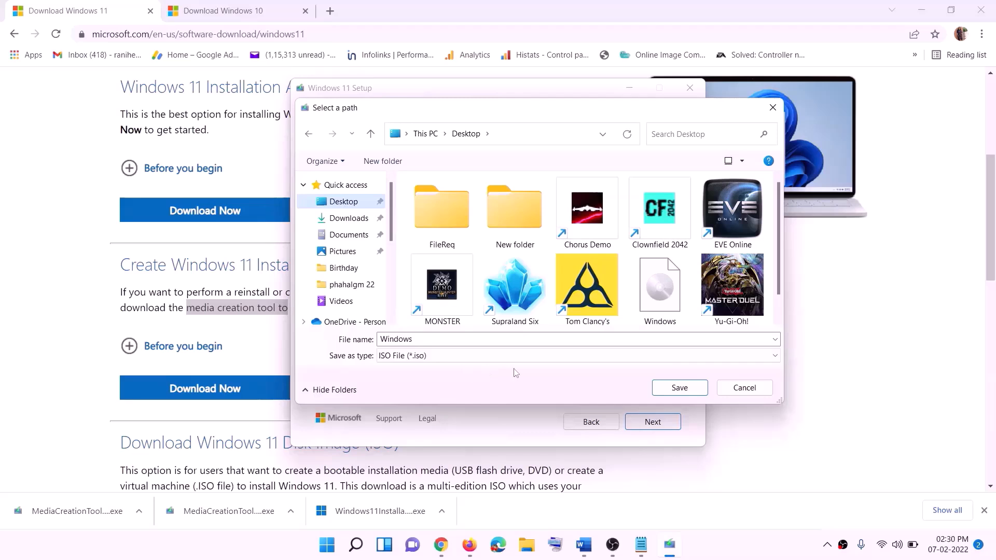
left_click(685, 390)
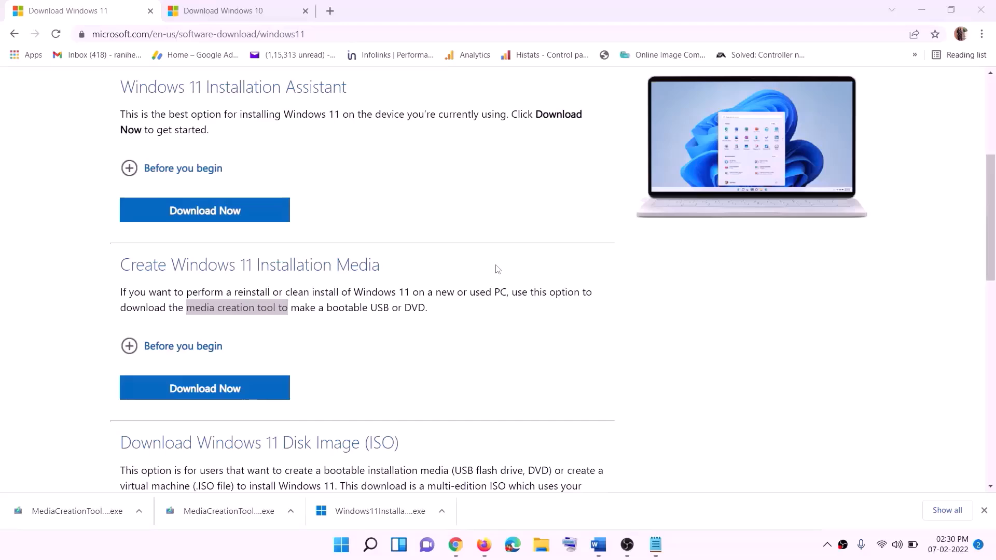
Step: Reveal the desktop and mount the Windows ISO as DVD Drive (F:) ESD-ISO
key("super+d")
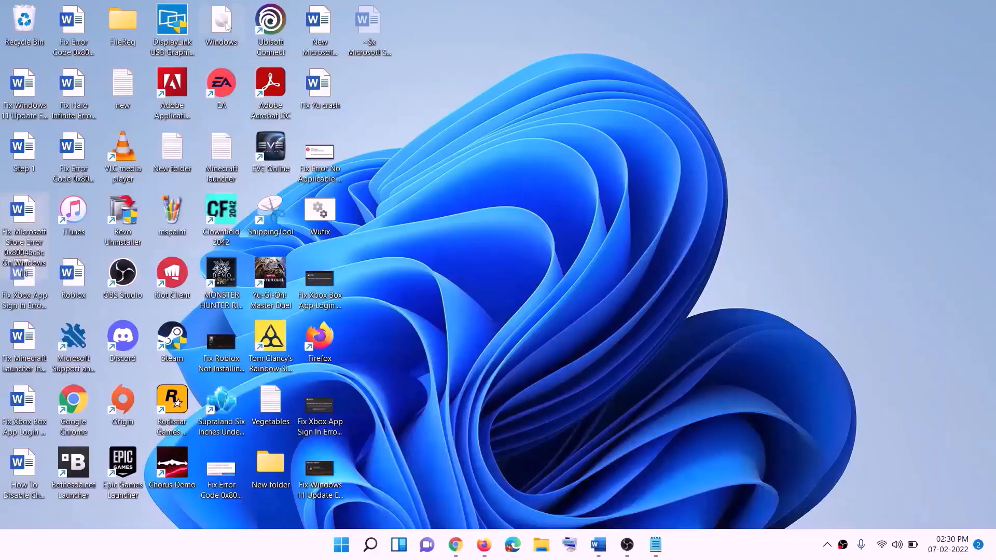
left_click_drag(225, 26, 392, 294)
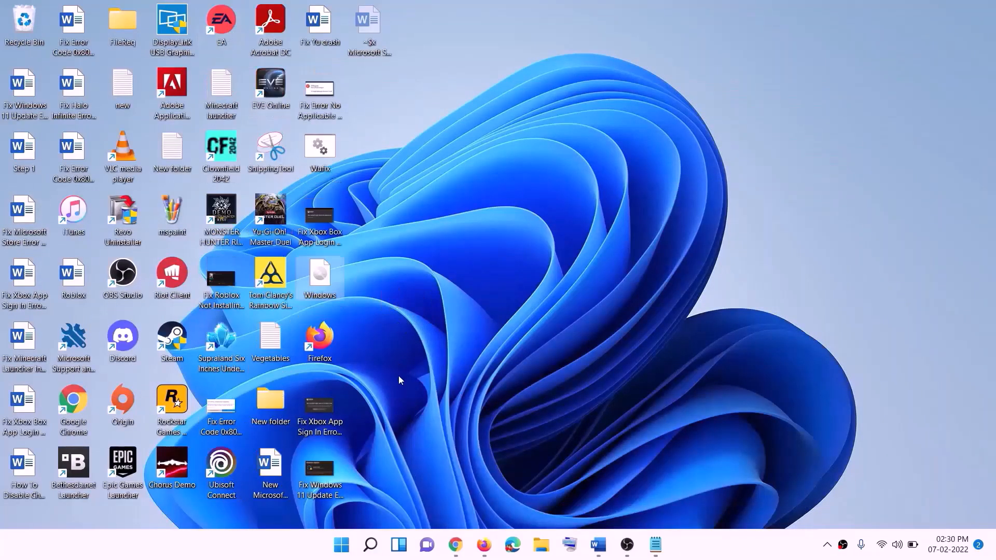
double_click(326, 285)
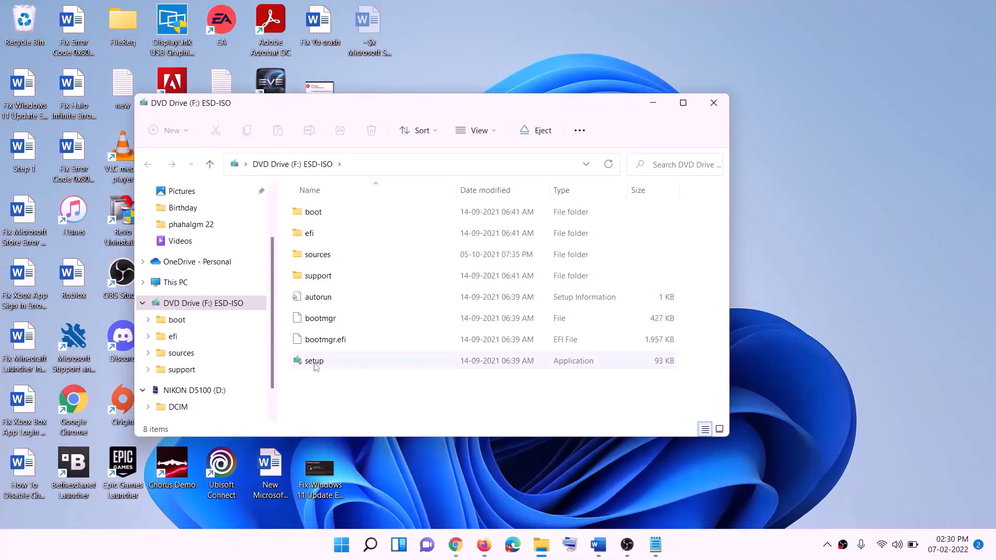
Step: Launch Windows 11 setup from the mounted drive and start it checking for updates
left_click(314, 363)
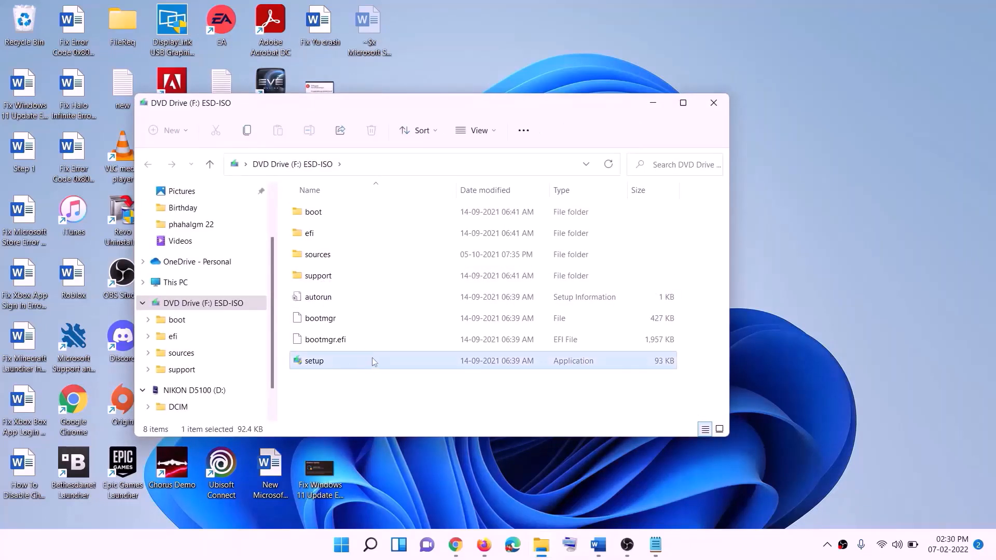
double_click(339, 359)
left_click(397, 409)
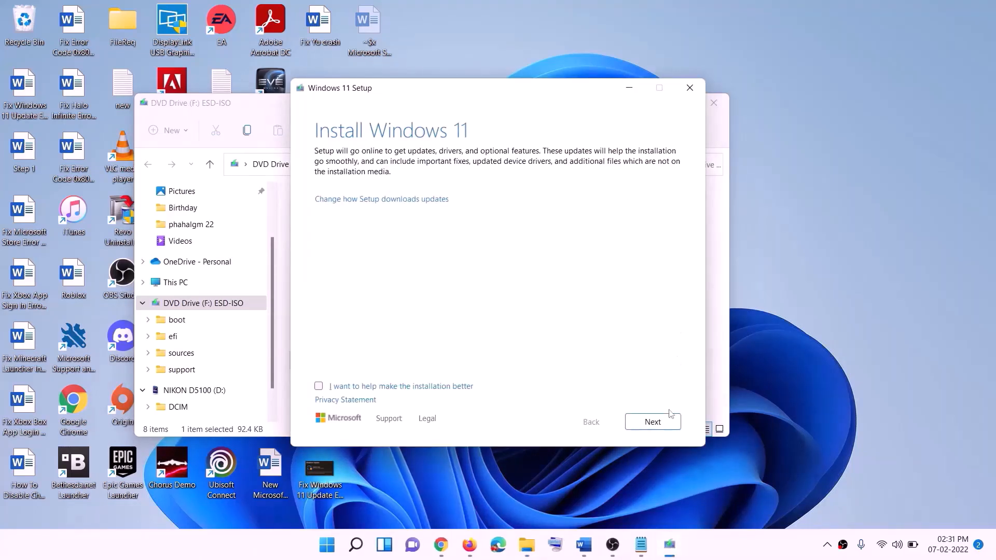
left_click(656, 422)
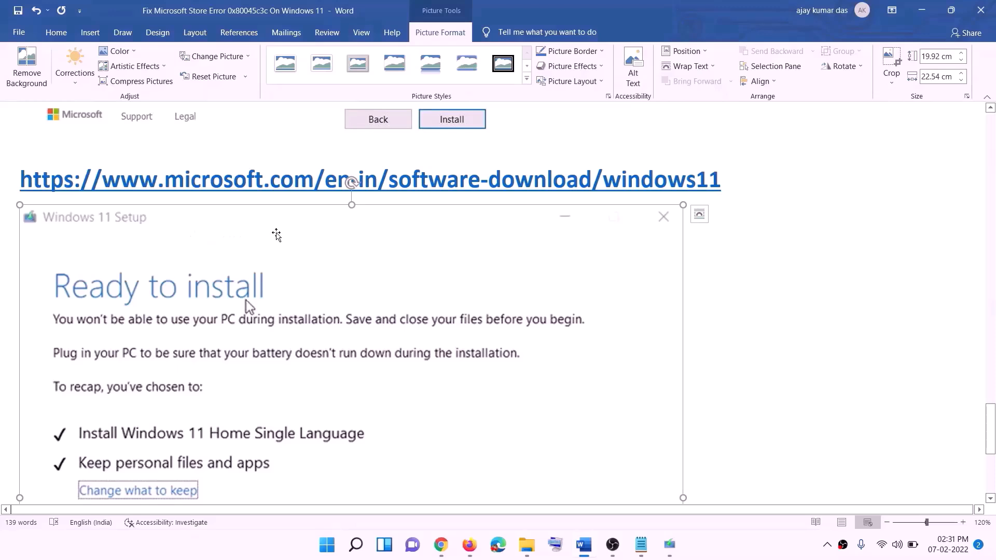
Step: Scroll the Word guide past Ready to install, then select KB5039212 in Windows Update
scroll(230, 260, "down", 5)
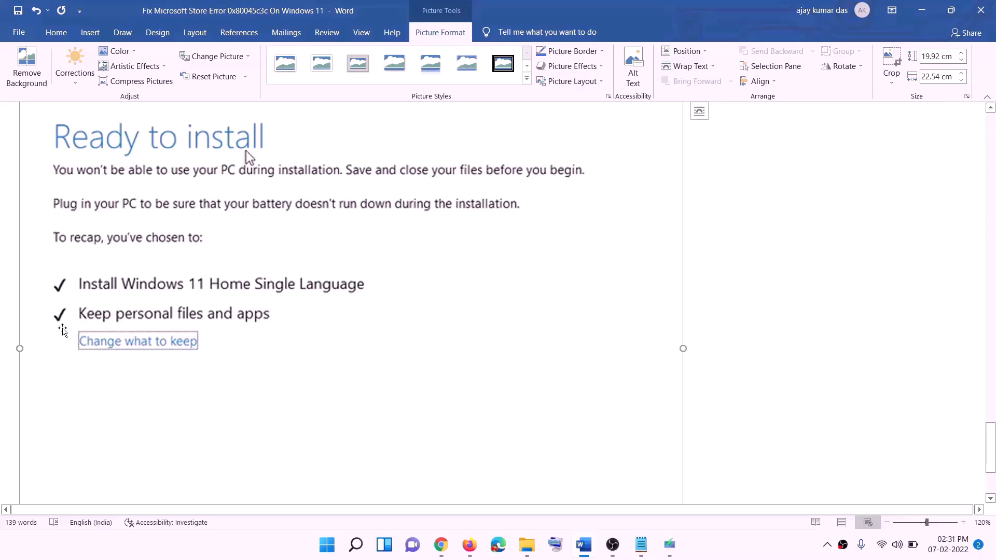
scroll(363, 331, "down", 3)
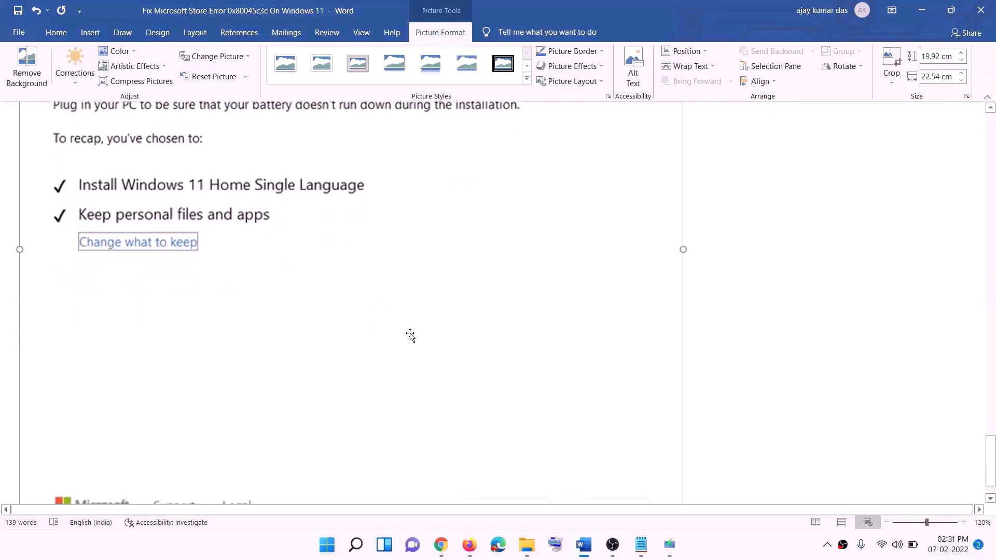
scroll(524, 373, "up", 7)
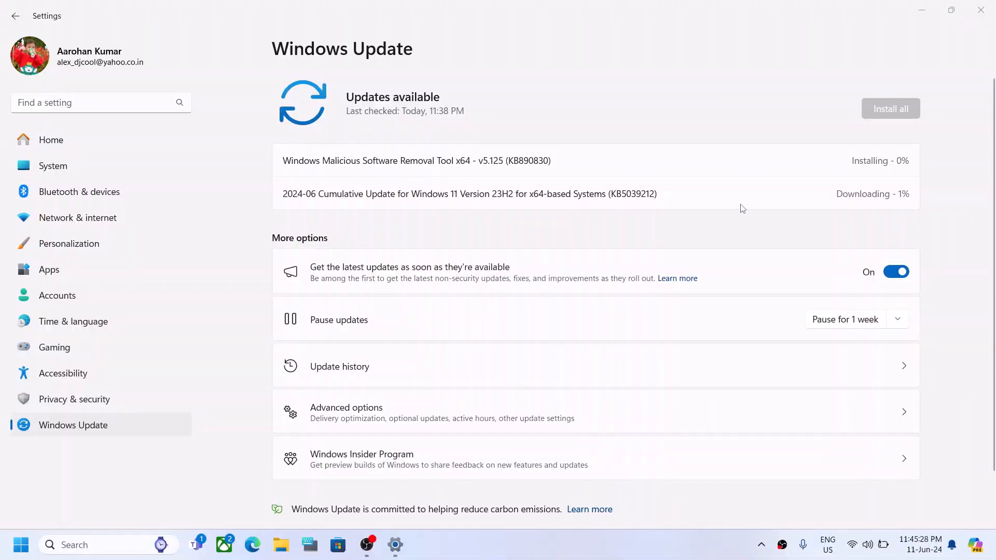
double_click(649, 195)
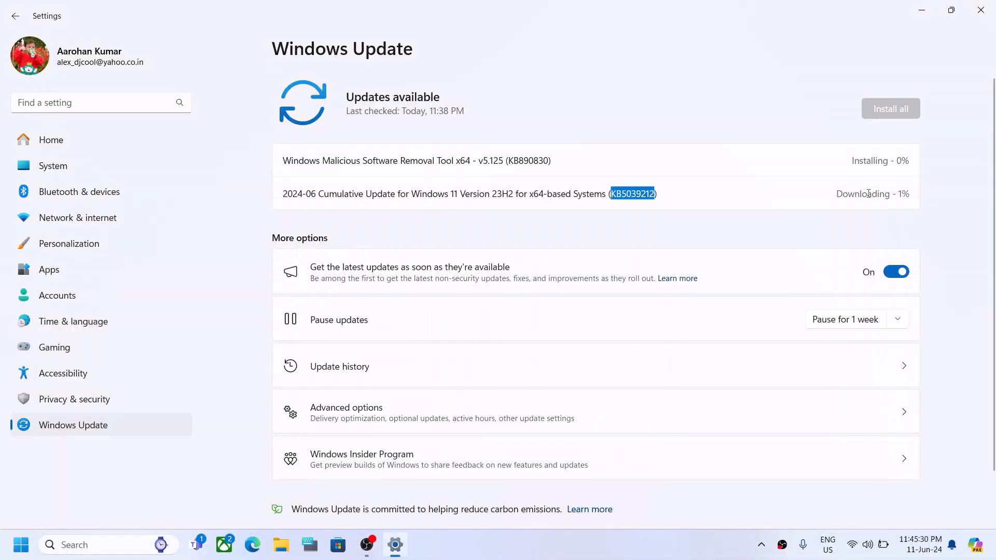
left_click(552, 543)
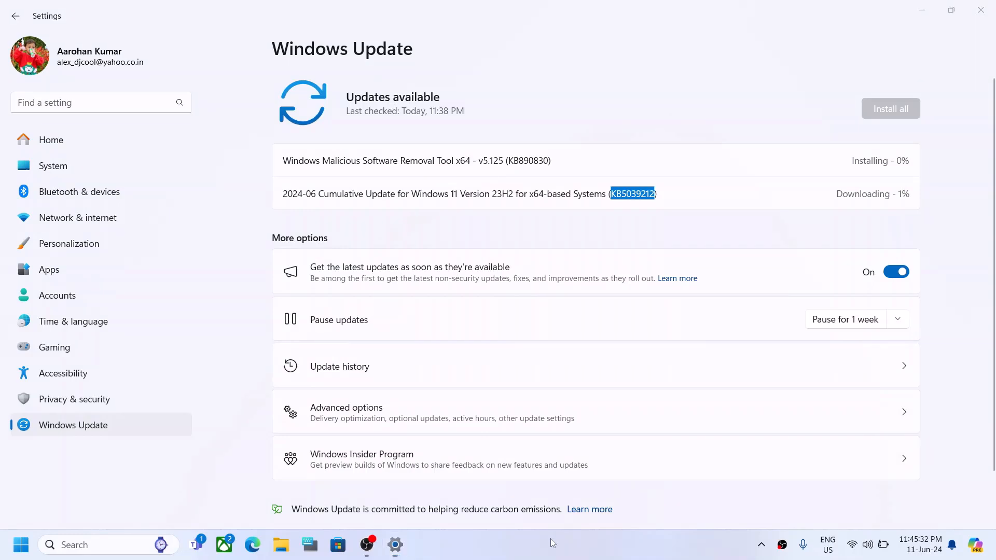